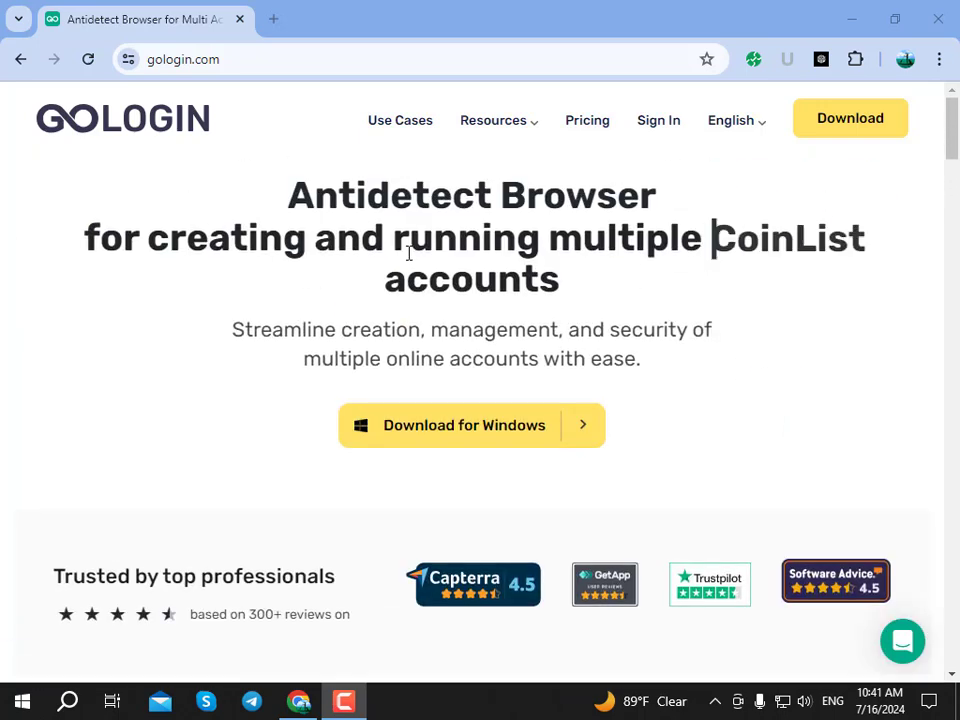
Step: Download the Windows version of GoLogin from its website, skipping the survey about which site it will be used with
{"action": "scroll", "coordinate": [145, 290], "scroll_direction": "down", "scroll_amount": 8}
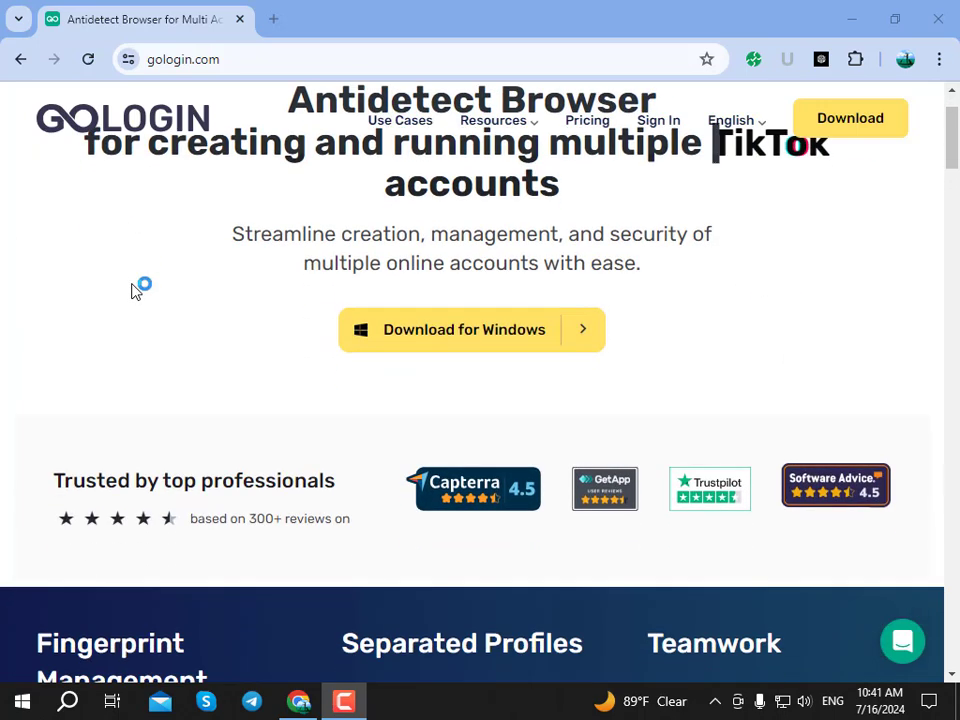
{"action": "scroll", "coordinate": [157, 303], "scroll_direction": "down", "scroll_amount": 3}
{"action": "scroll", "coordinate": [122, 244], "scroll_direction": "up", "scroll_amount": 10}
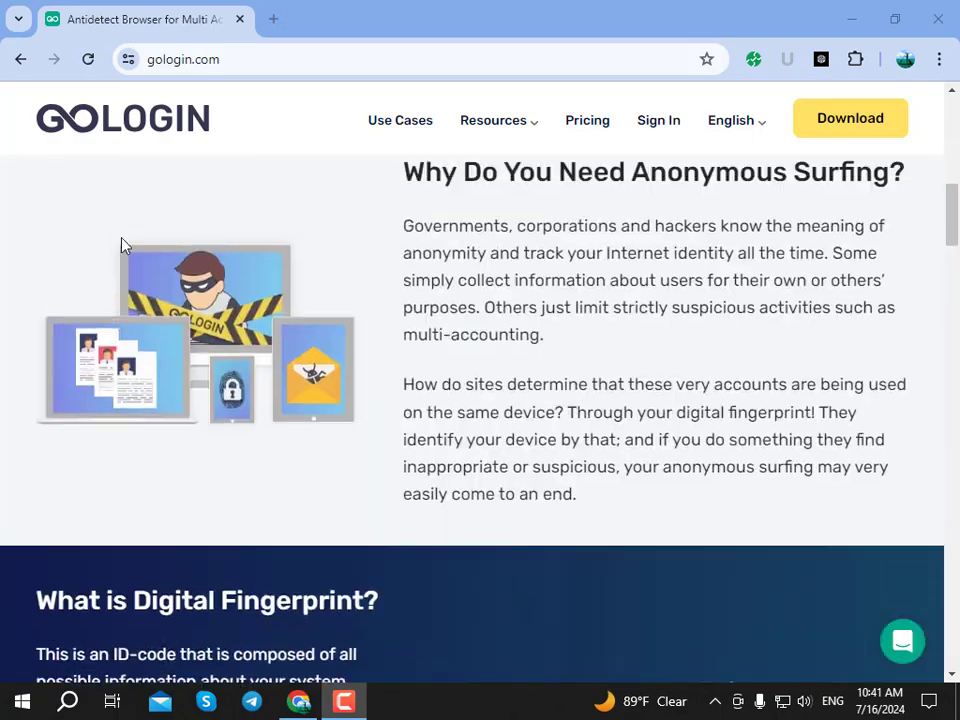
{"action": "scroll", "coordinate": [84, 197], "scroll_direction": "up", "scroll_amount": 1}
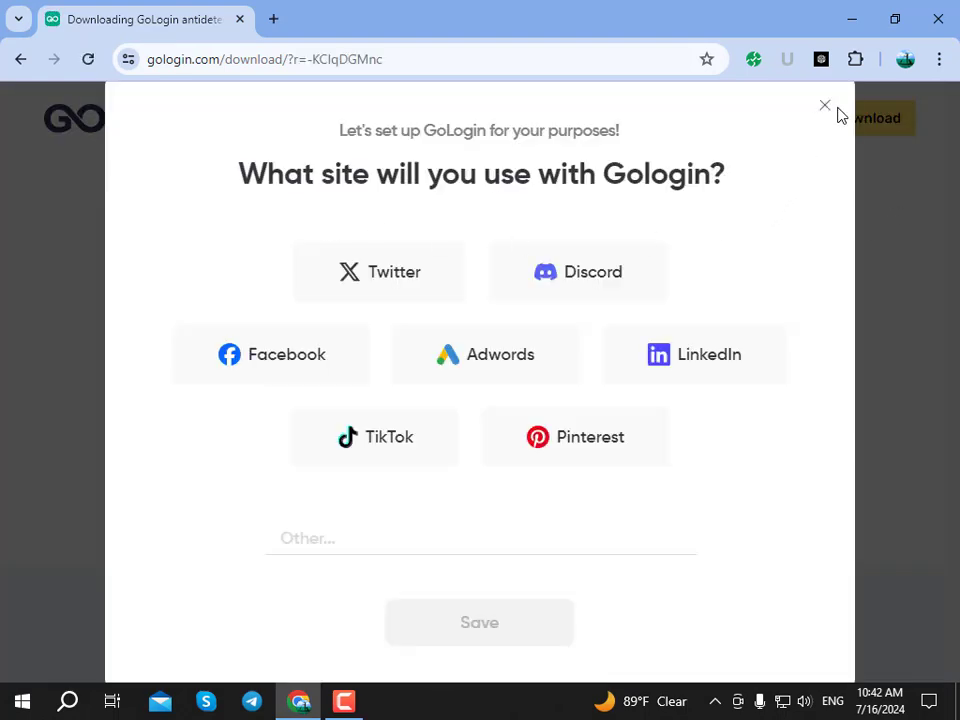
{"action": "triple_click", "coordinate": [827, 110]}
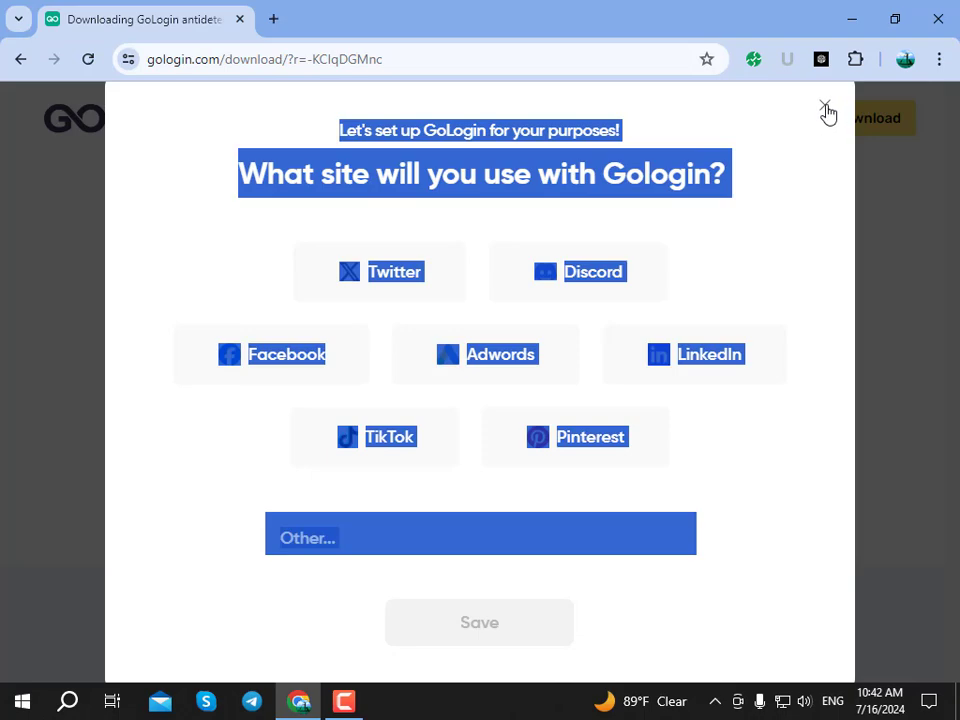
{"action": "left_click", "coordinate": [238, 440]}
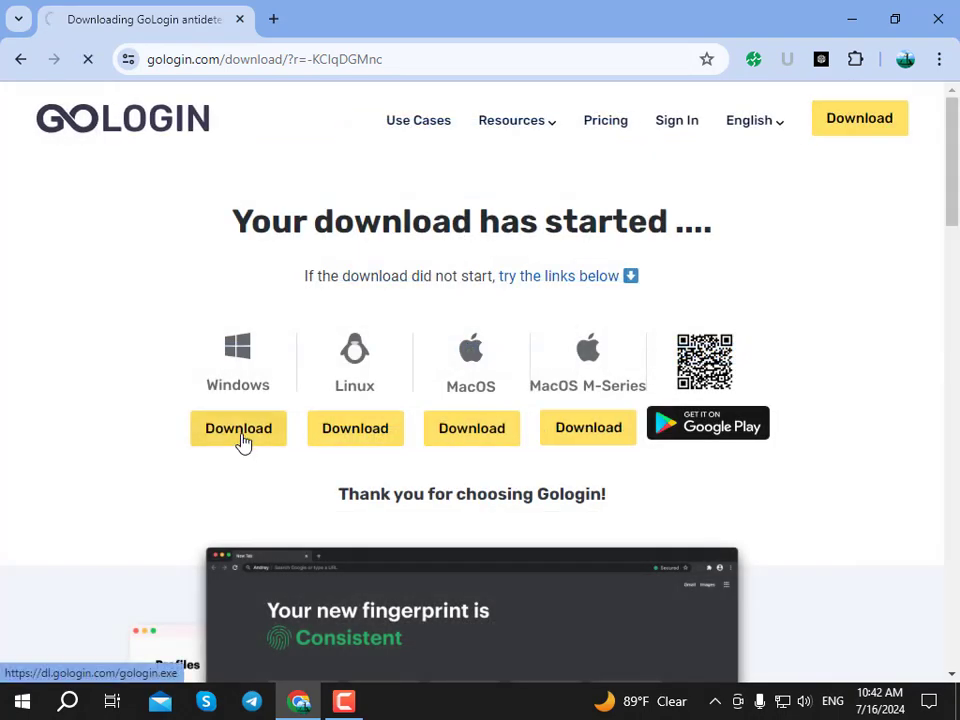
Step: Pause the GoLogin installer download, dismiss the recent download history, and go to the website's sign-in page
{"action": "left_click", "coordinate": [873, 62]}
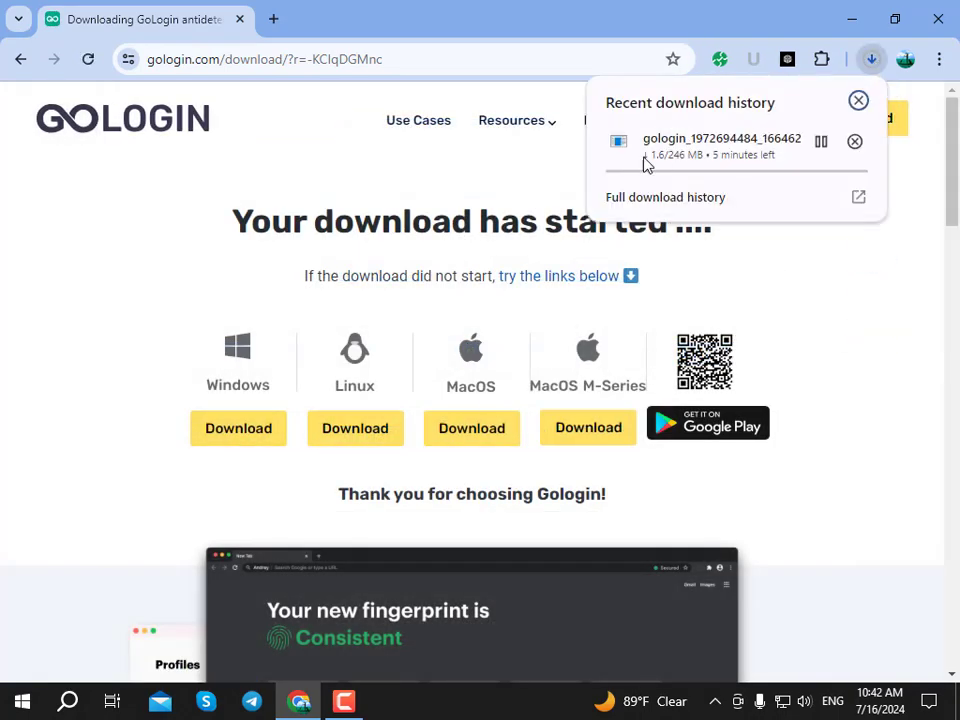
{"action": "left_click", "coordinate": [821, 145]}
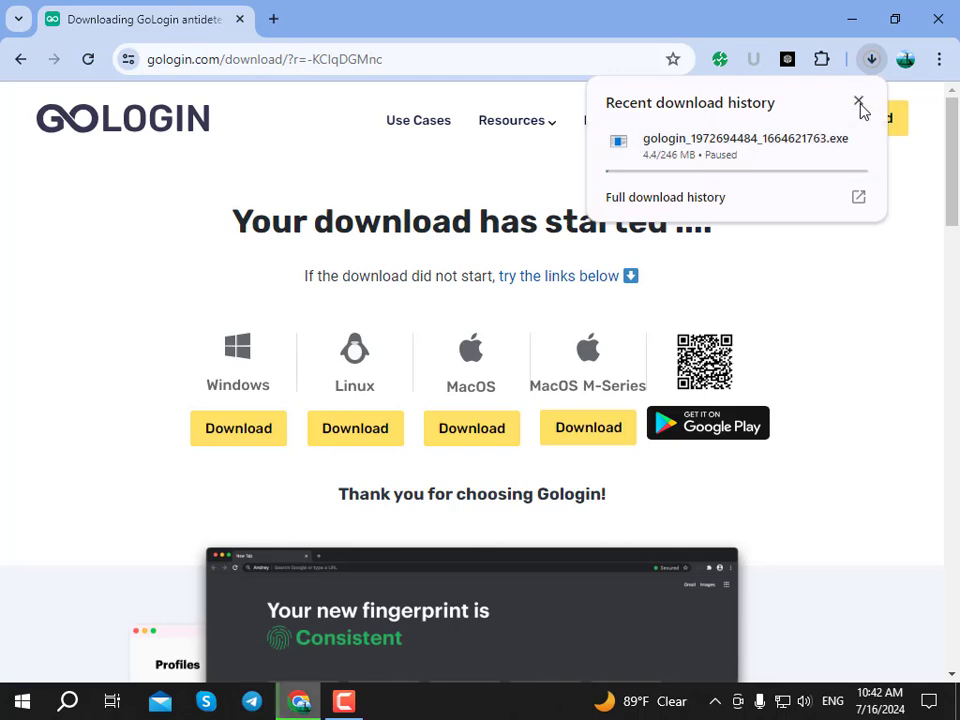
{"action": "left_click", "coordinate": [858, 101]}
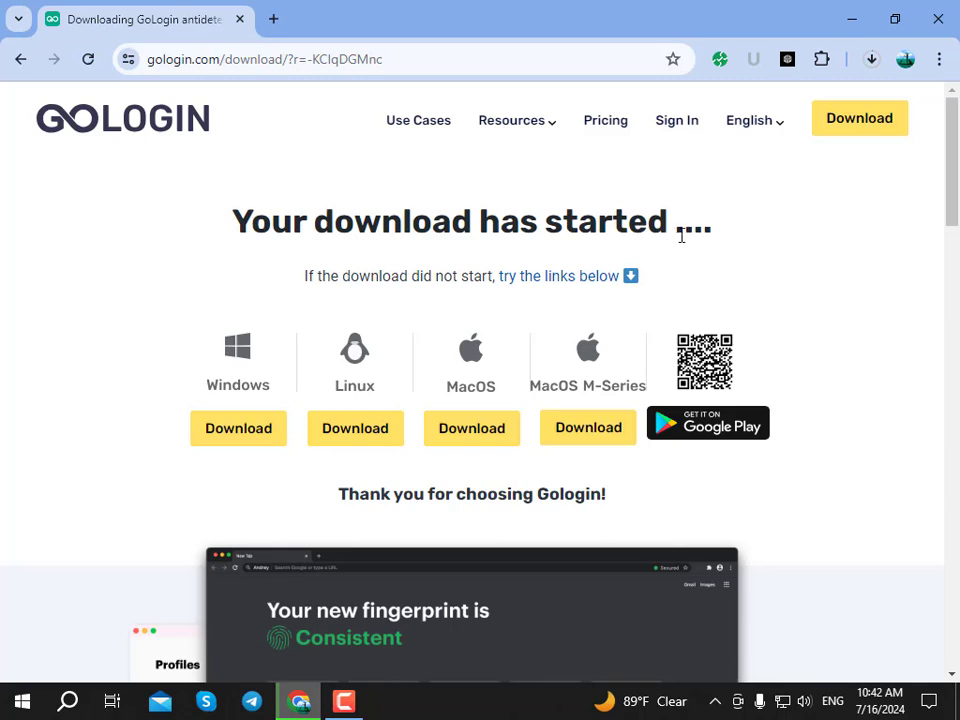
{"action": "left_click", "coordinate": [676, 122]}
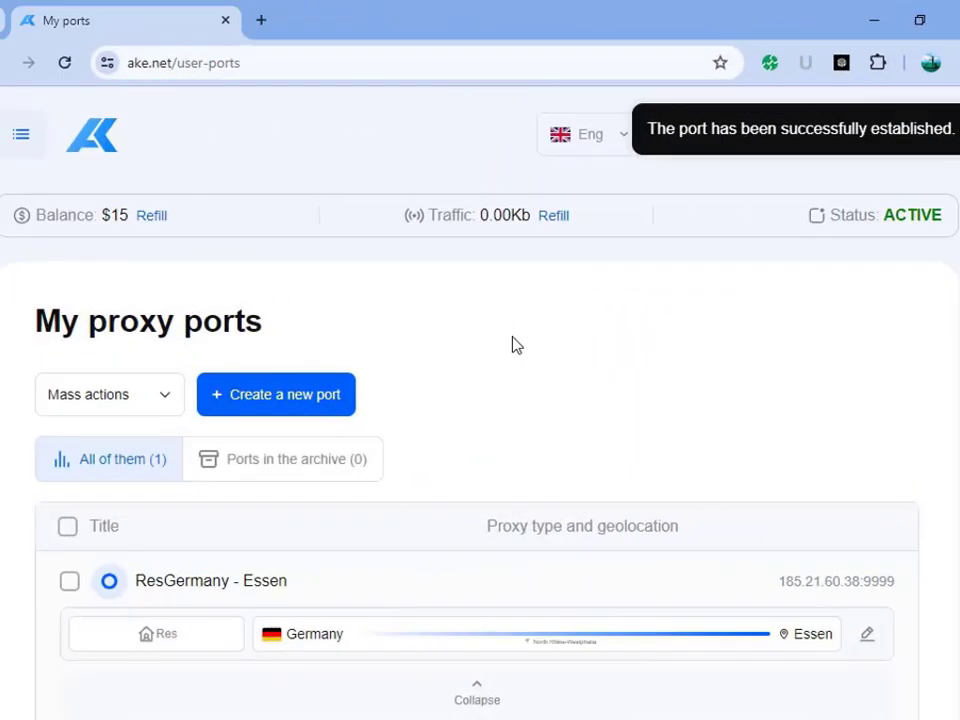
Step: Examine the details of the residential Germany - Essen port under My proxy ports
{"action": "scroll", "coordinate": [510, 347], "scroll_direction": "down", "scroll_amount": 1}
{"action": "scroll", "coordinate": [480, 347], "scroll_direction": "up", "scroll_amount": 1}
{"action": "scroll", "coordinate": [600, 367], "scroll_direction": "down", "scroll_amount": 1}
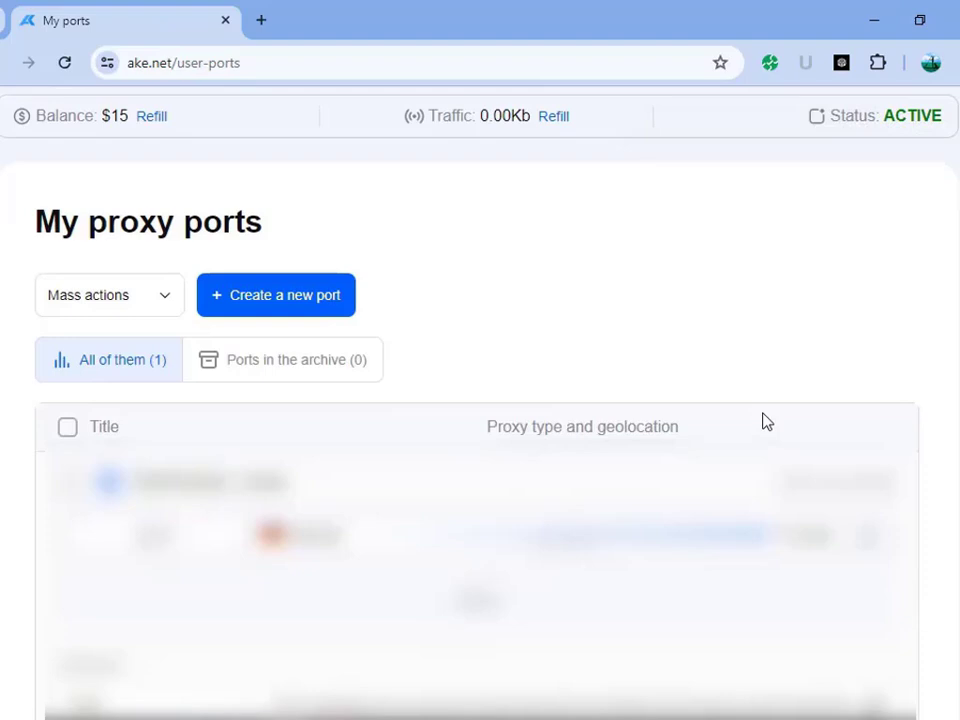
{"action": "scroll", "coordinate": [758, 422], "scroll_direction": "down", "scroll_amount": 1}
{"action": "scroll", "coordinate": [692, 440], "scroll_direction": "down", "scroll_amount": 1}
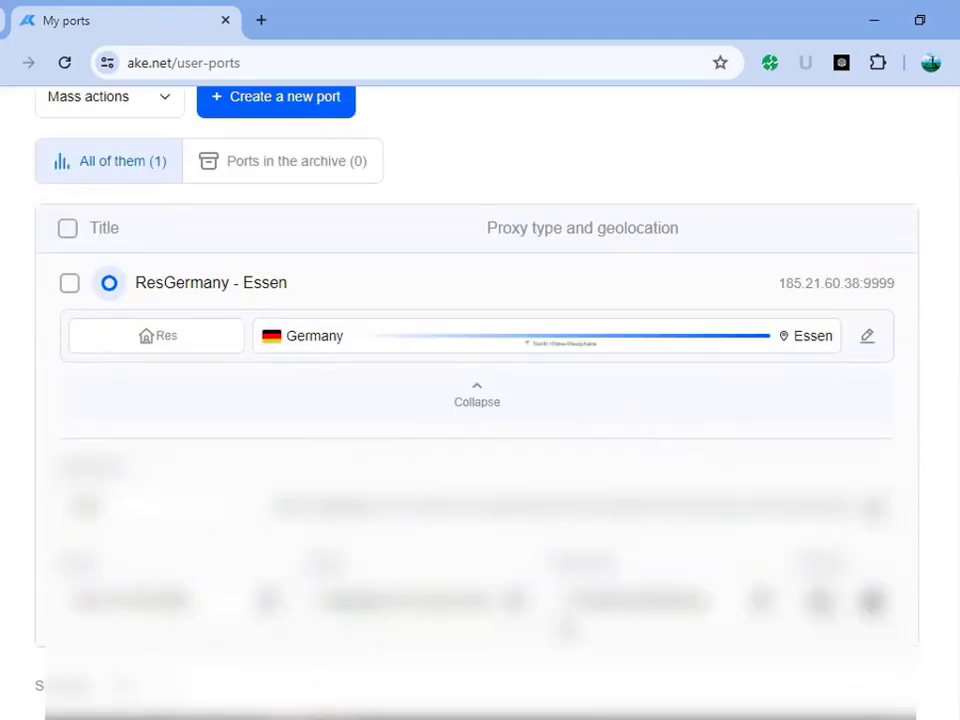
{"action": "scroll", "coordinate": [480, 400], "scroll_direction": "up", "scroll_amount": 1}
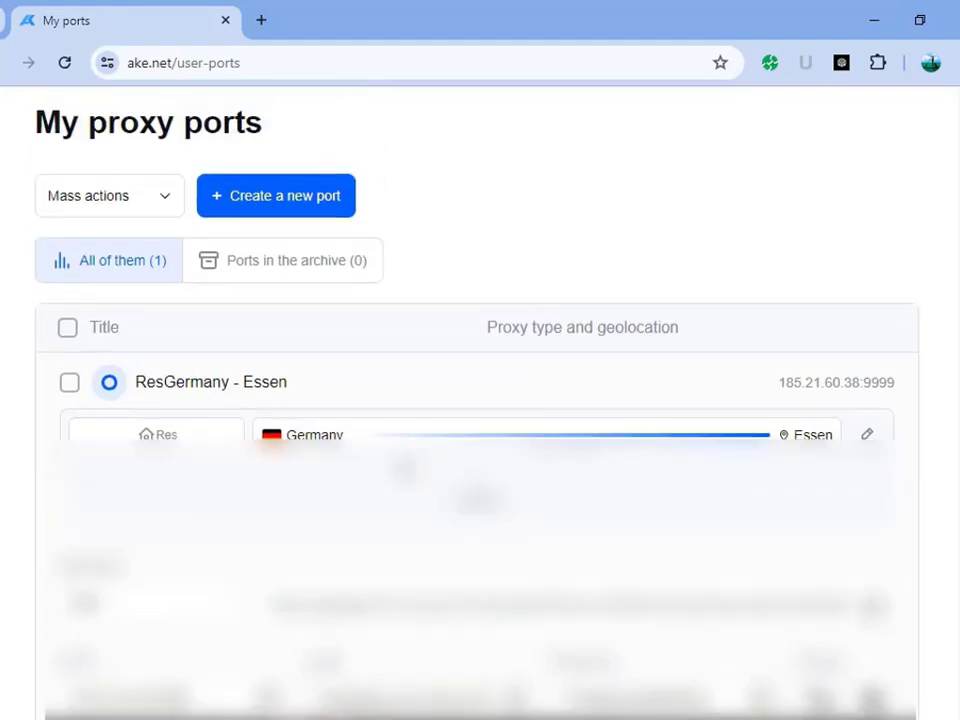
{"action": "scroll", "coordinate": [480, 400], "scroll_direction": "up", "scroll_amount": 1}
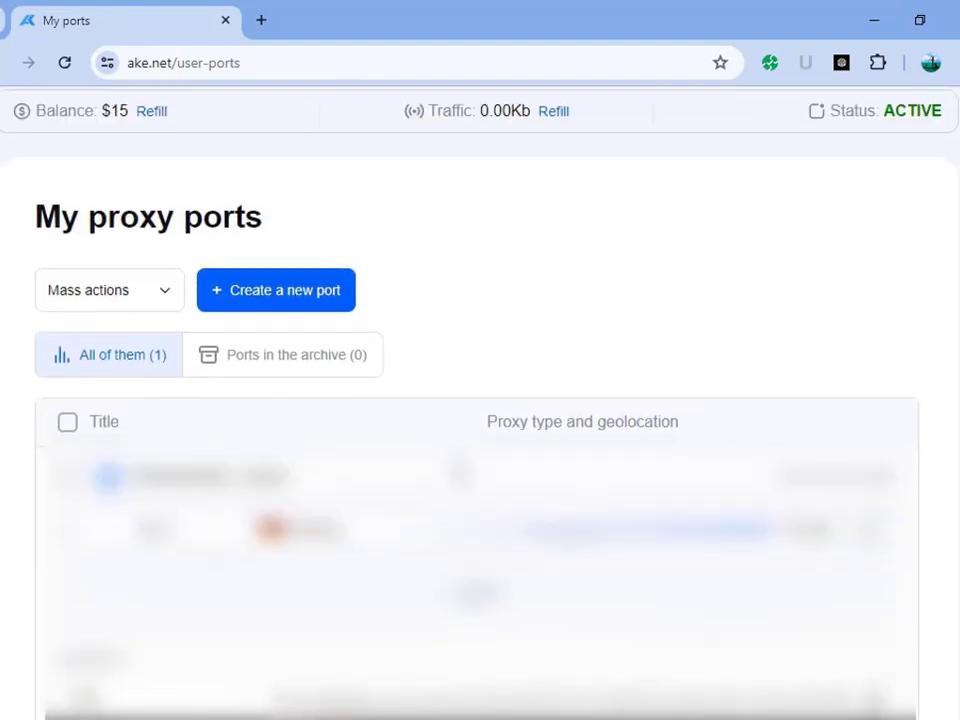
{"action": "scroll", "coordinate": [480, 400], "scroll_direction": "down", "scroll_amount": 2}
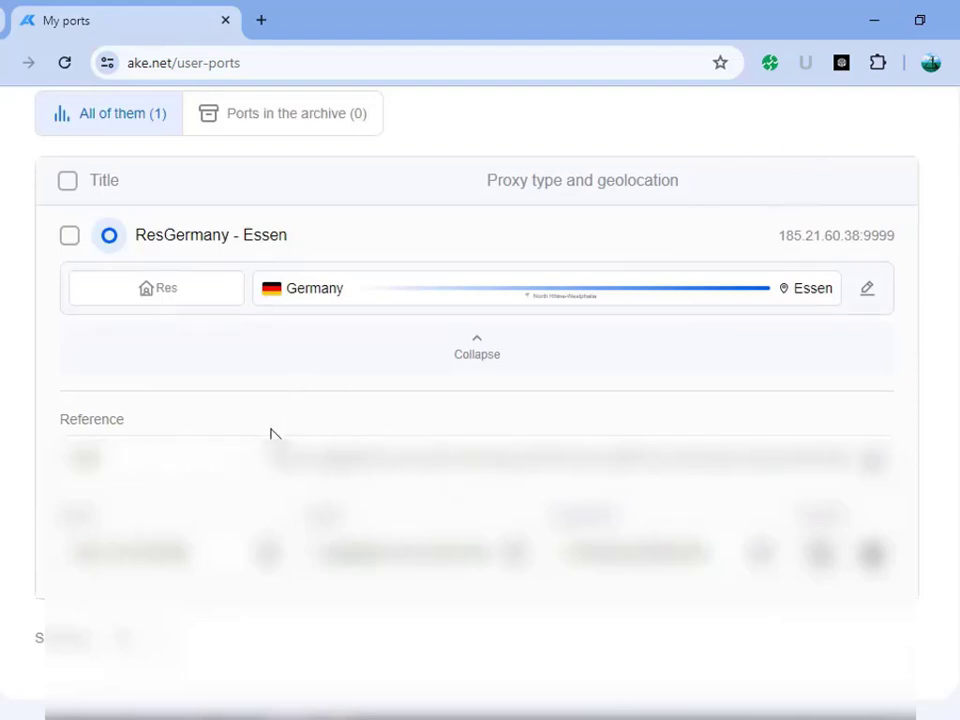
Step: Minimize the browser, launch the GoLogin desktop app, and dismiss its update notification
{"action": "left_click", "coordinate": [870, 19]}
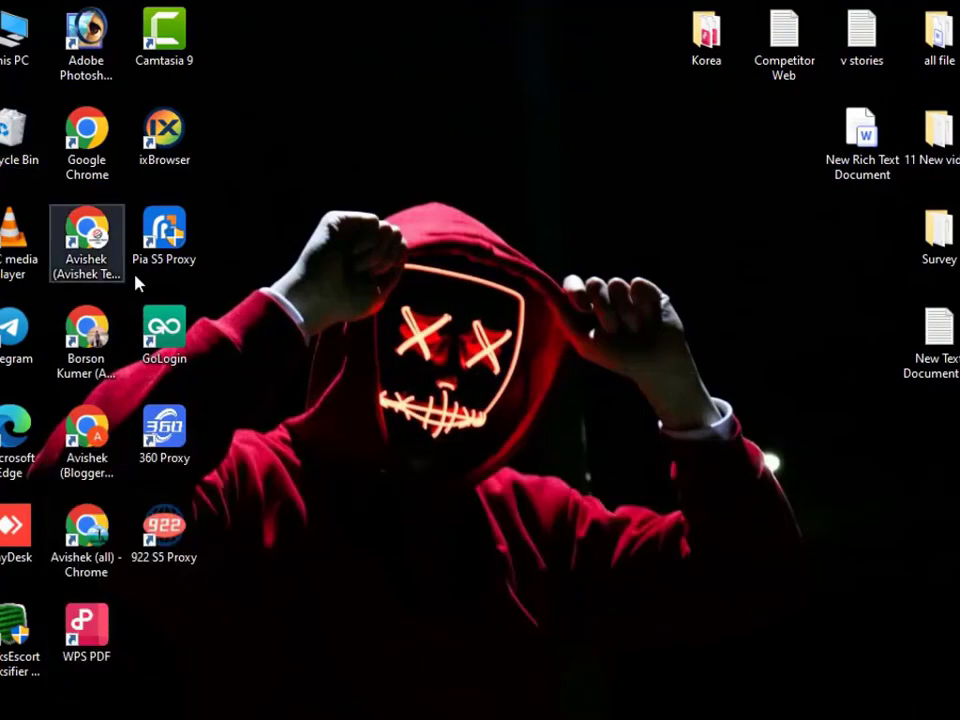
{"action": "double_click", "coordinate": [165, 330]}
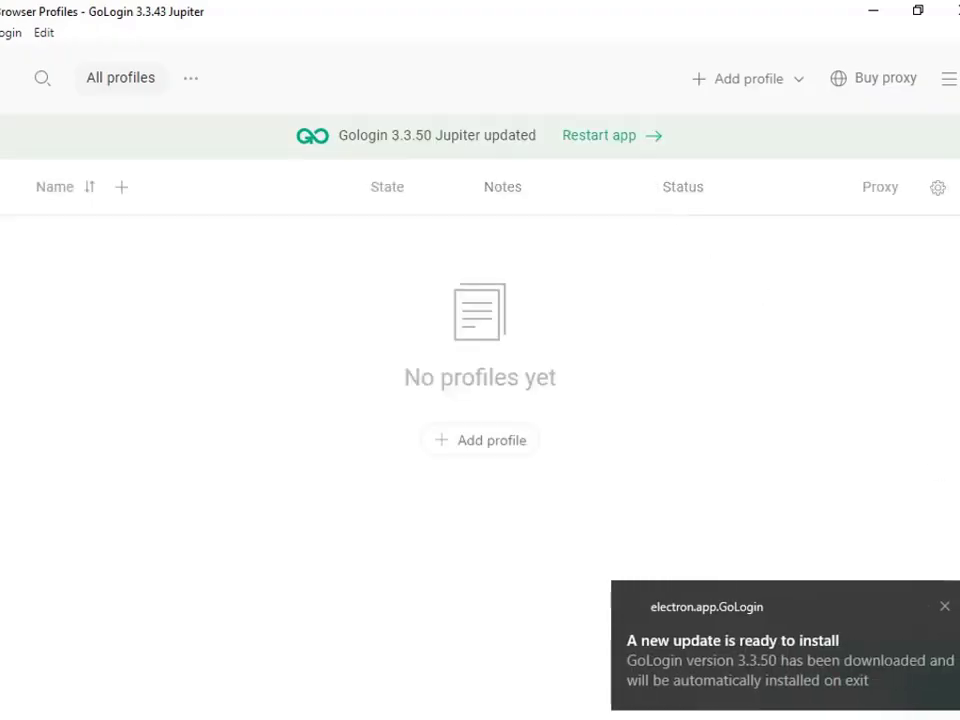
{"action": "left_click", "coordinate": [945, 607]}
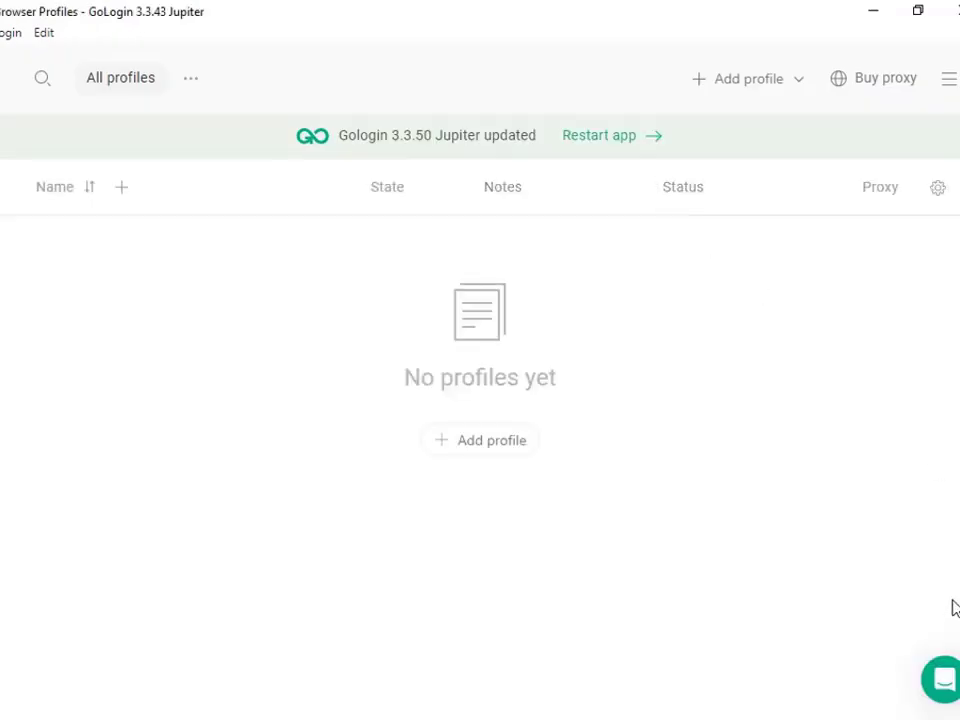
Step: Start a new browser profile without assigning a folder and set its proxy source to Your proxy
{"action": "left_click", "coordinate": [713, 93]}
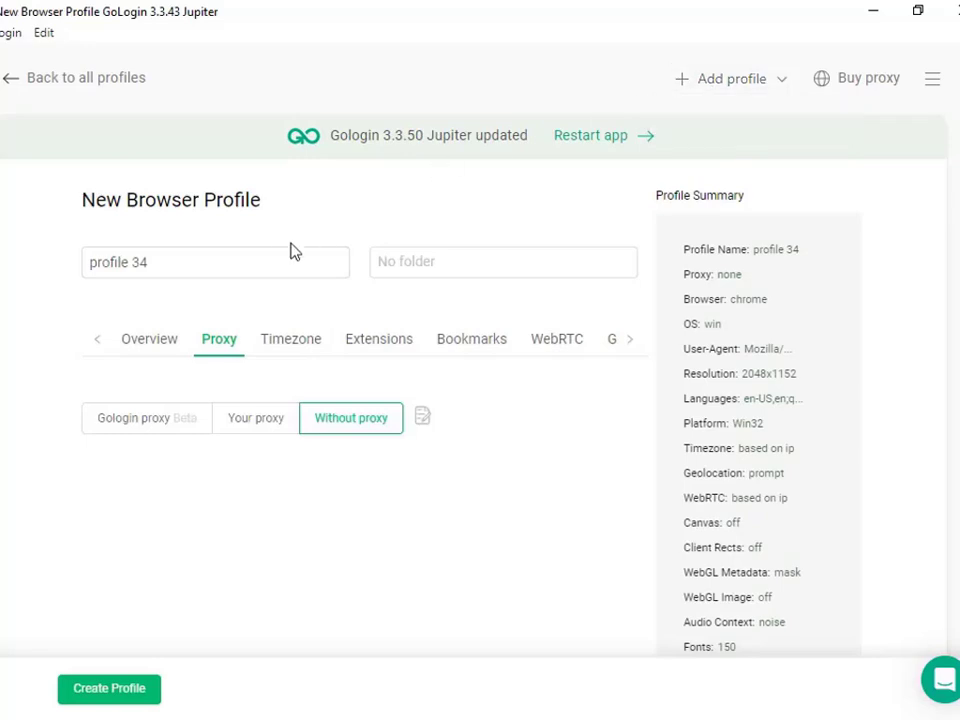
{"action": "left_click", "coordinate": [174, 272]}
{"action": "left_click", "coordinate": [421, 258]}
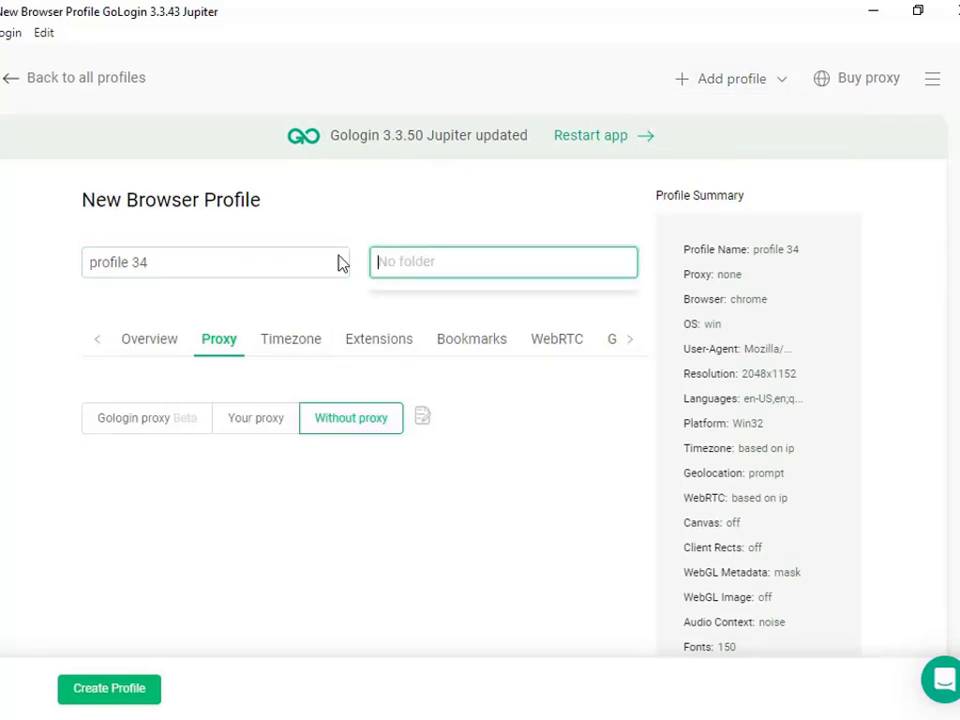
{"action": "left_click", "coordinate": [272, 256]}
{"action": "left_click", "coordinate": [130, 428]}
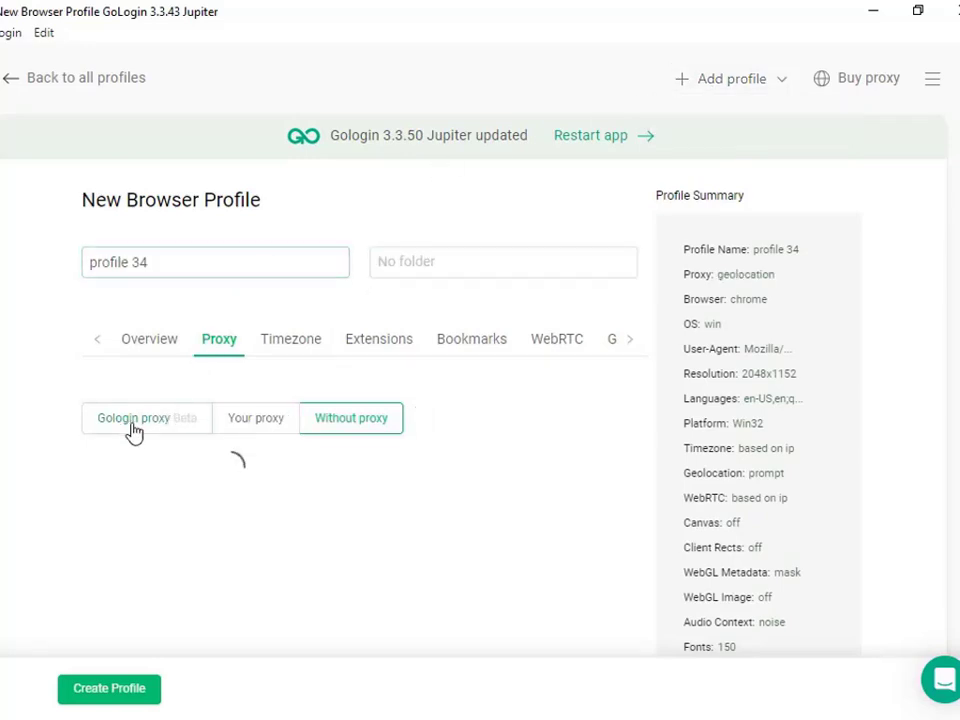
{"action": "left_click", "coordinate": [251, 425]}
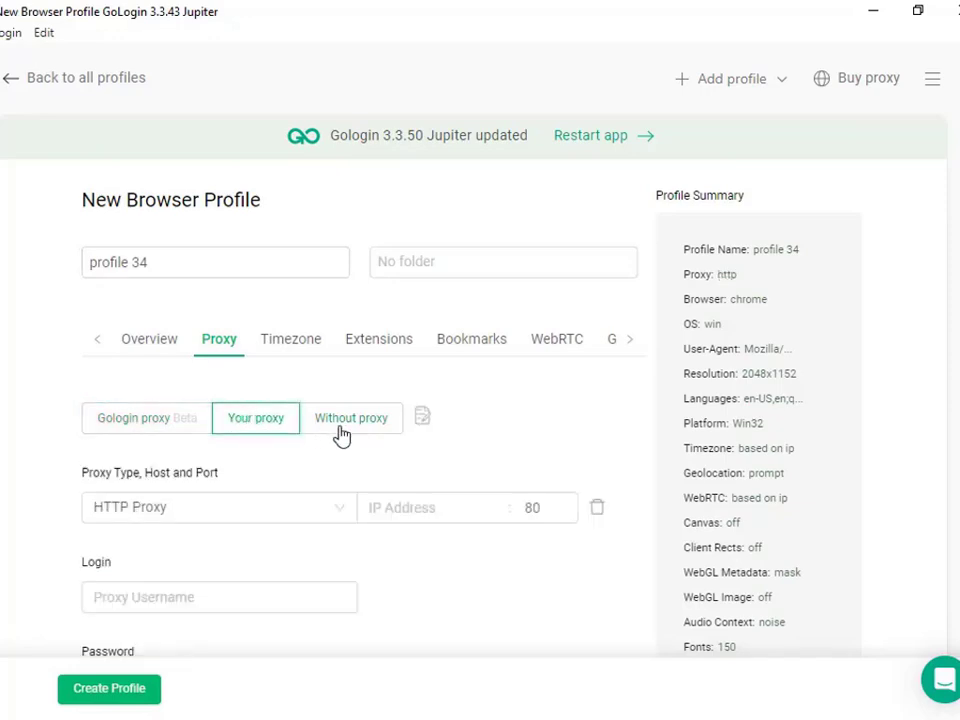
{"action": "left_click", "coordinate": [340, 428]}
{"action": "left_click", "coordinate": [270, 425]}
Step: Configure an HTTP proxy with host 185.21.60.38 and port 9999, and enter the proxy username and proxy password
{"action": "scroll", "coordinate": [255, 410], "scroll_direction": "down", "scroll_amount": 1}
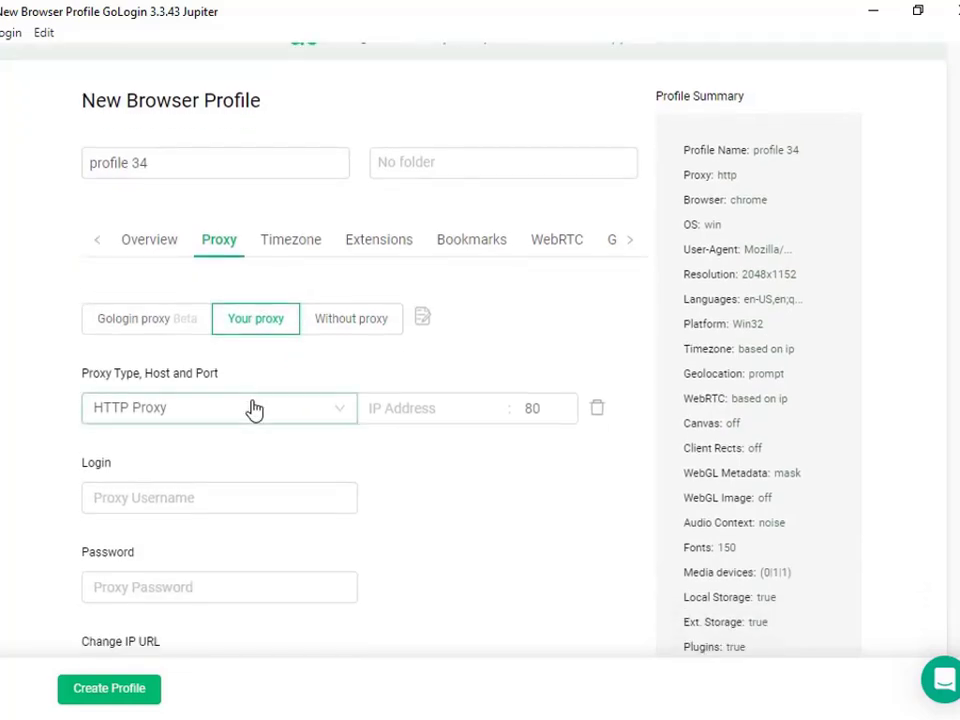
{"action": "left_click", "coordinate": [254, 408]}
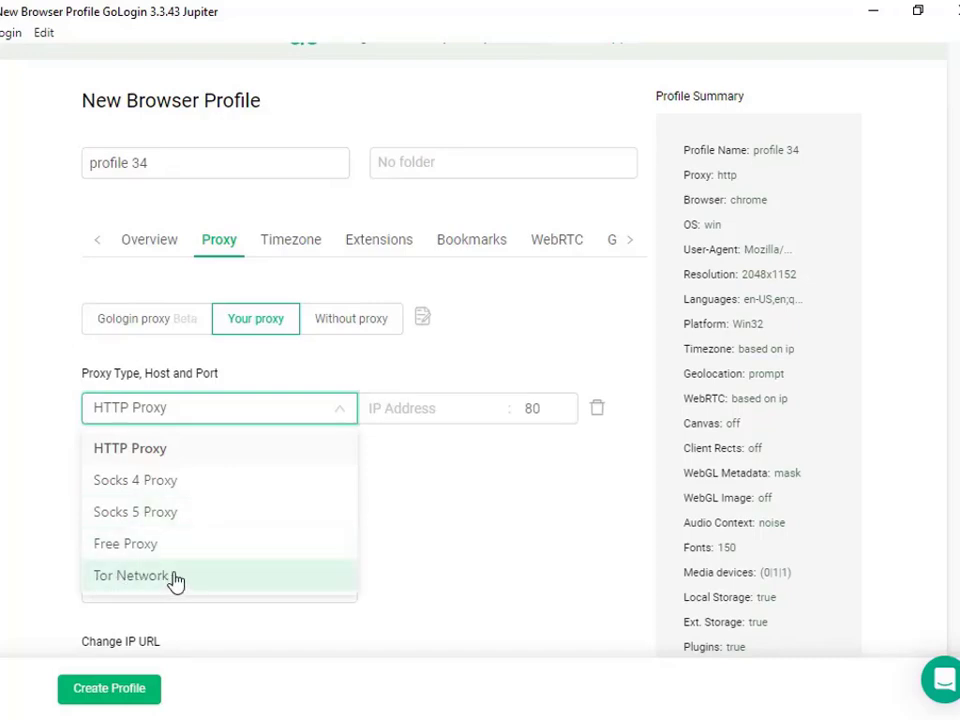
{"action": "left_click", "coordinate": [410, 474]}
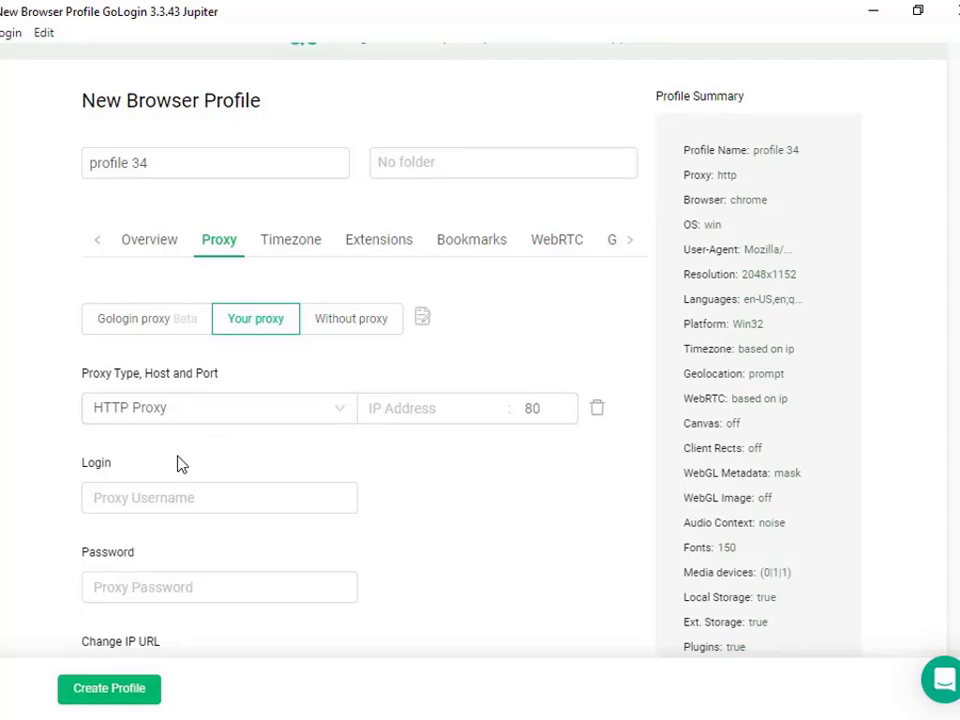
{"action": "left_click", "coordinate": [395, 405]}
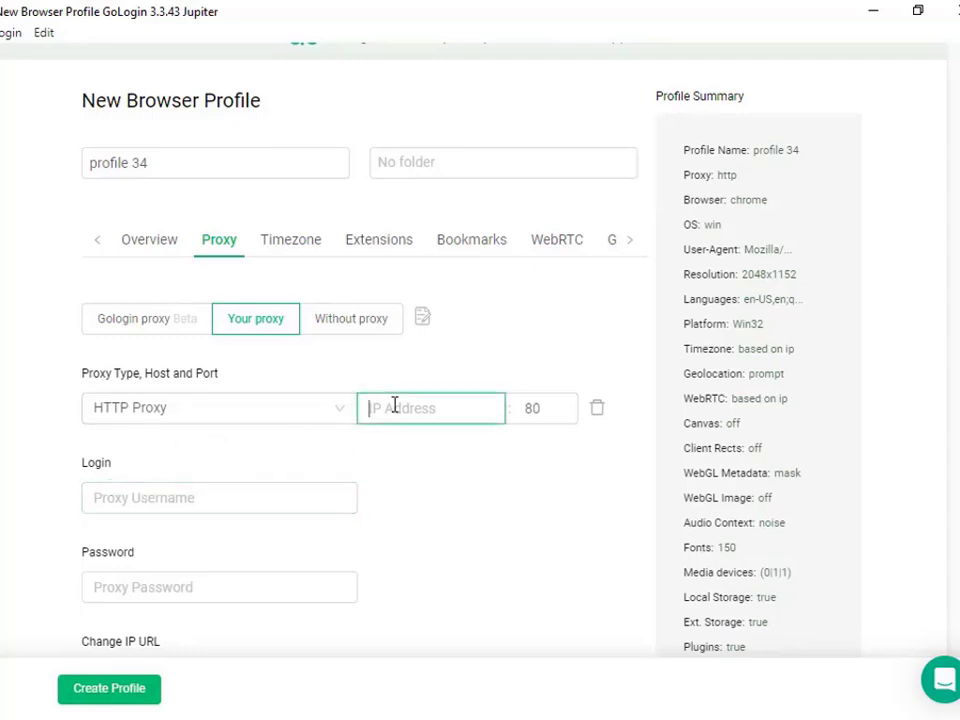
{"action": "left_click", "coordinate": [527, 407]}
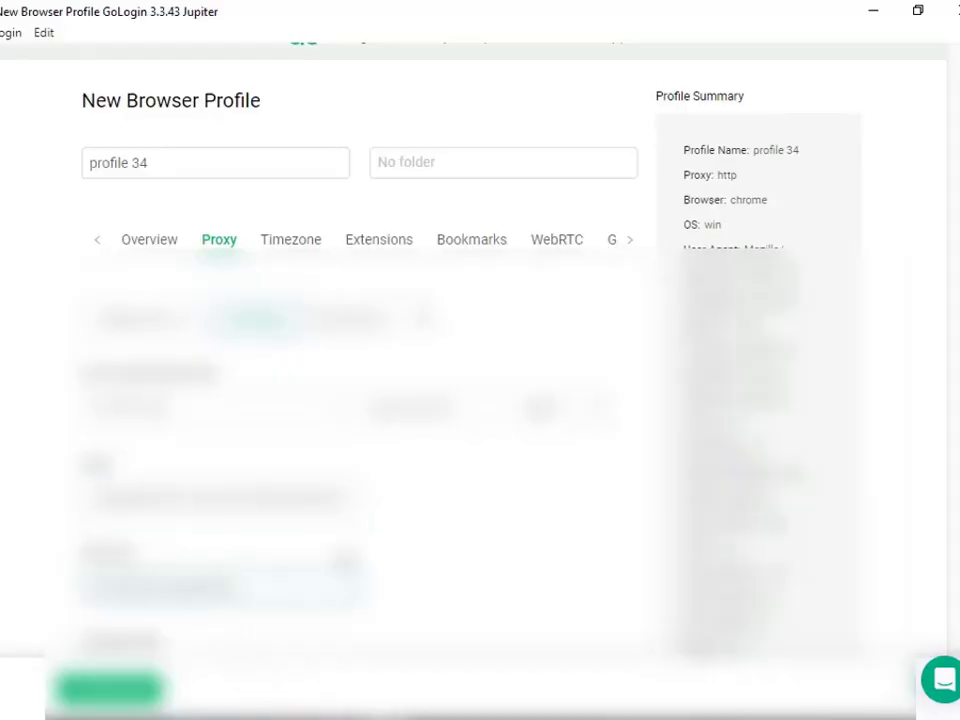
Step: Create the browser profile with the entered proxy settings and launch it from the profile list
{"action": "scroll", "coordinate": [360, 400], "scroll_direction": "down", "scroll_amount": 3}
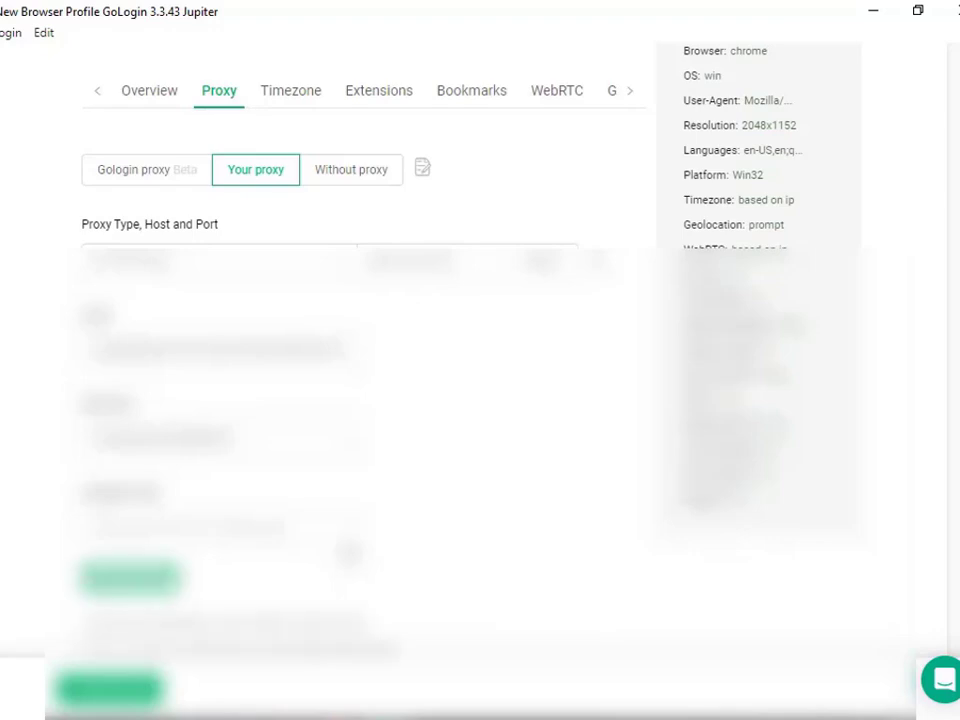
{"action": "scroll", "coordinate": [342, 567], "scroll_direction": "down", "scroll_amount": 1}
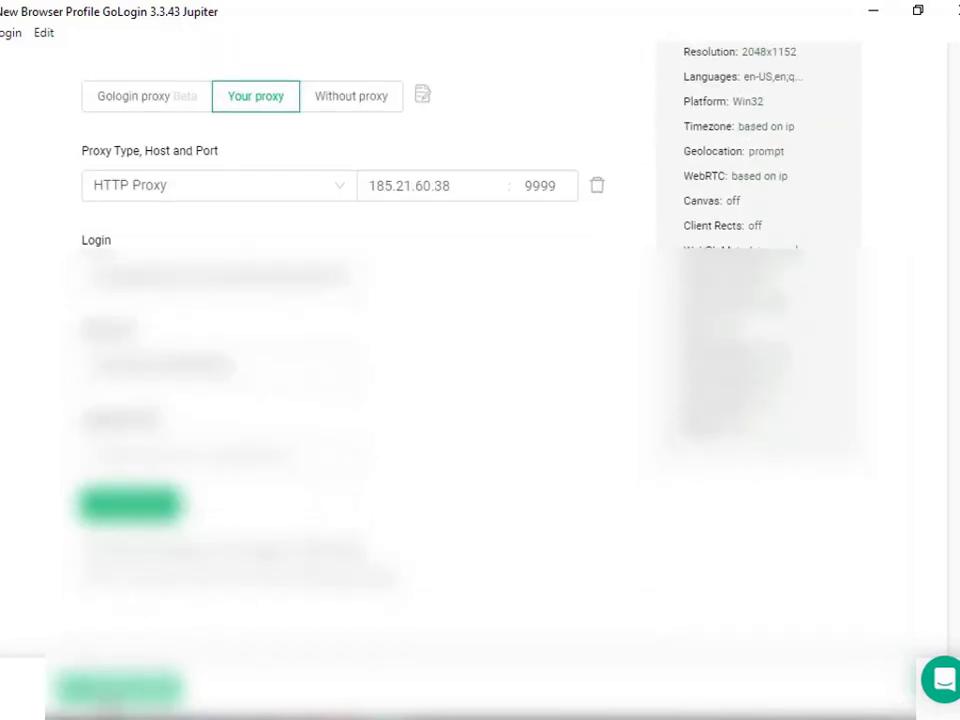
{"action": "left_click", "coordinate": [120, 688]}
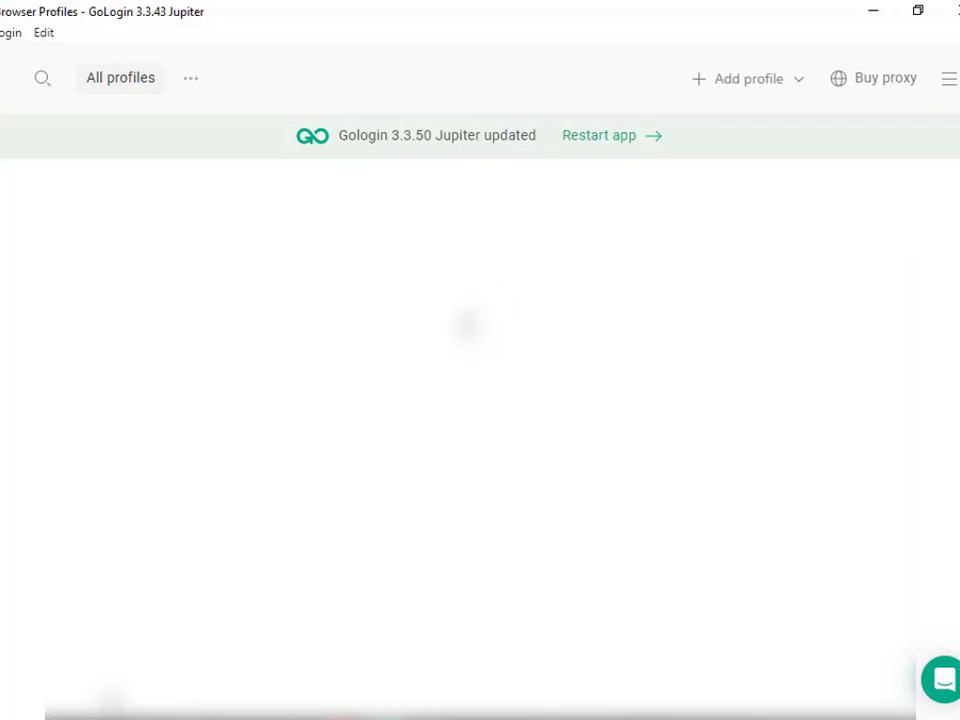
{"action": "left_click", "coordinate": [275, 248]}
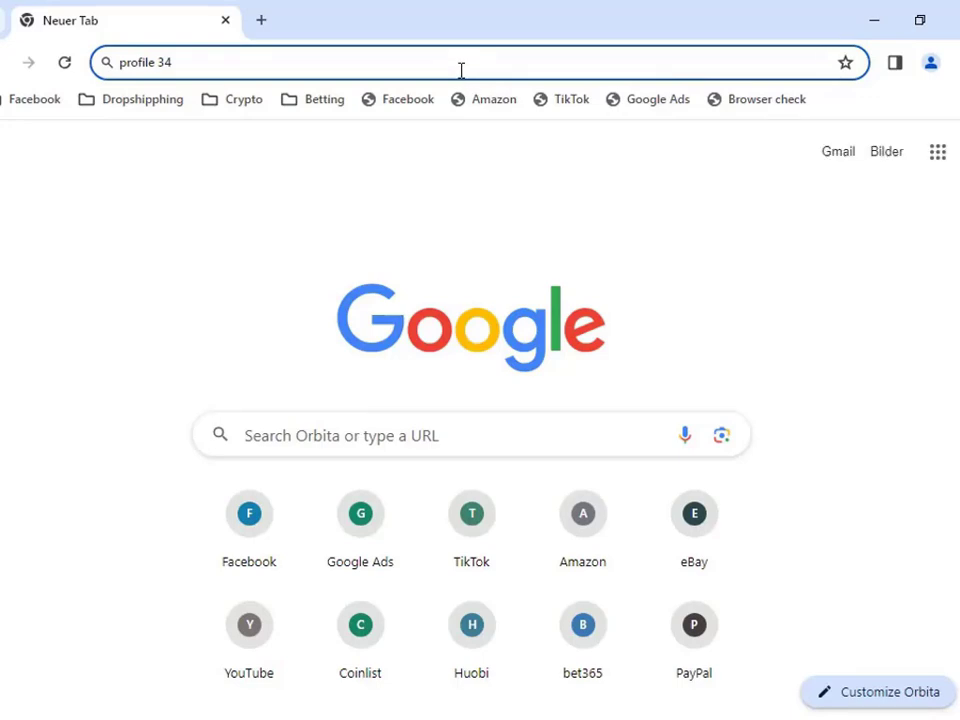
Step: Open whoer.net in the launched profile's browser to check the proxy's IP address
{"action": "type", "text": "whoer"}
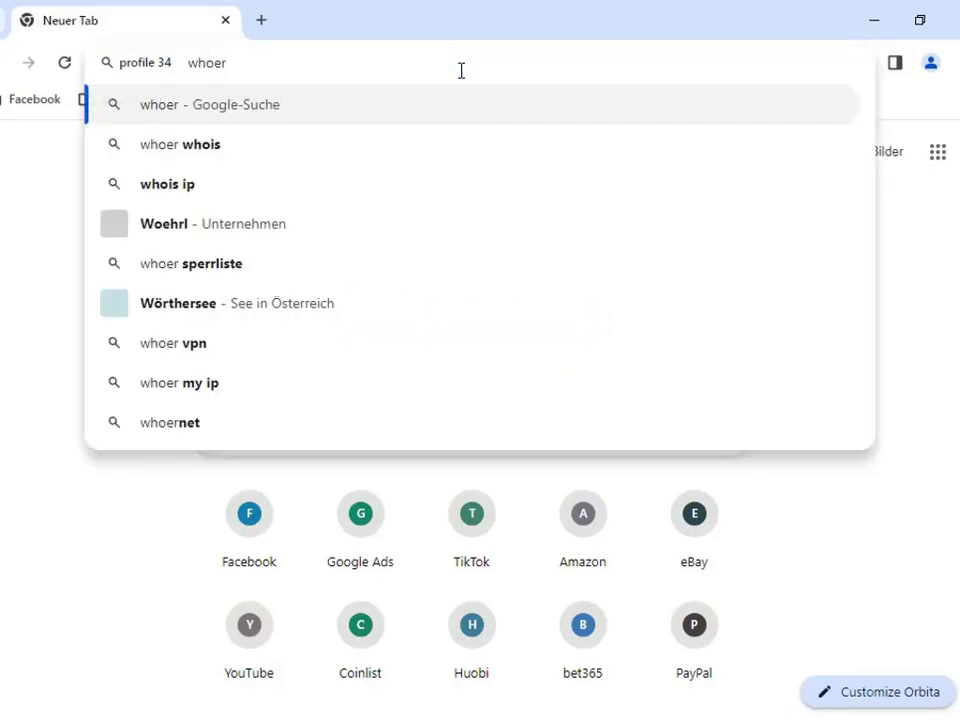
{"action": "type", "text": ".net"}
{"action": "key", "text": "Return"}
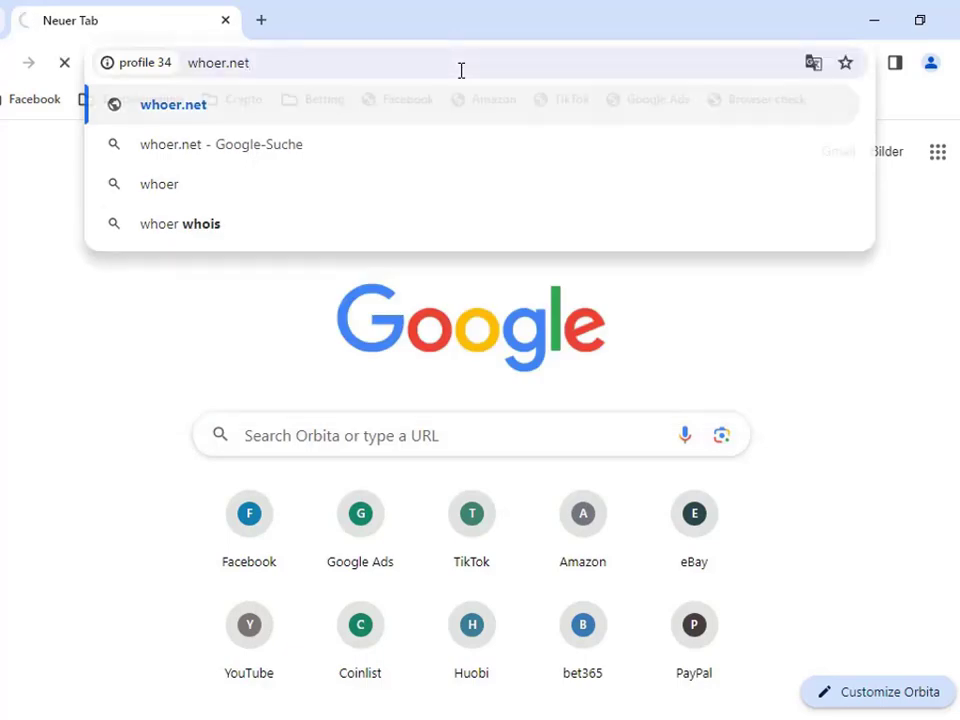
Step: Search Google for "ip address" in a new browser tab and accept all of Google's cookies
{"action": "left_click", "coordinate": [264, 23]}
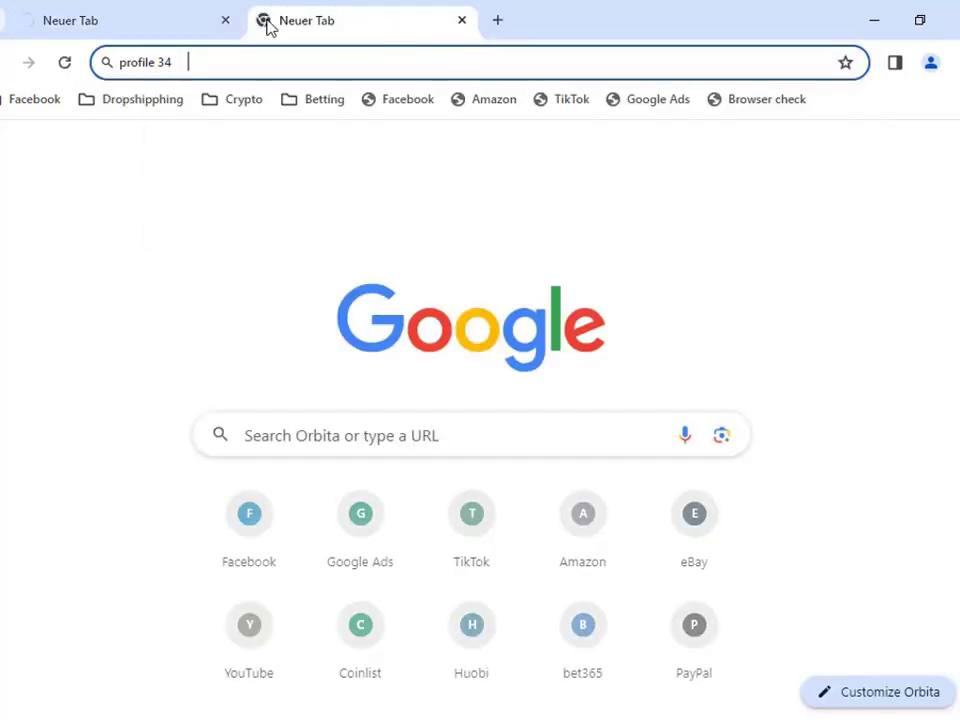
{"action": "type", "text": "id"}
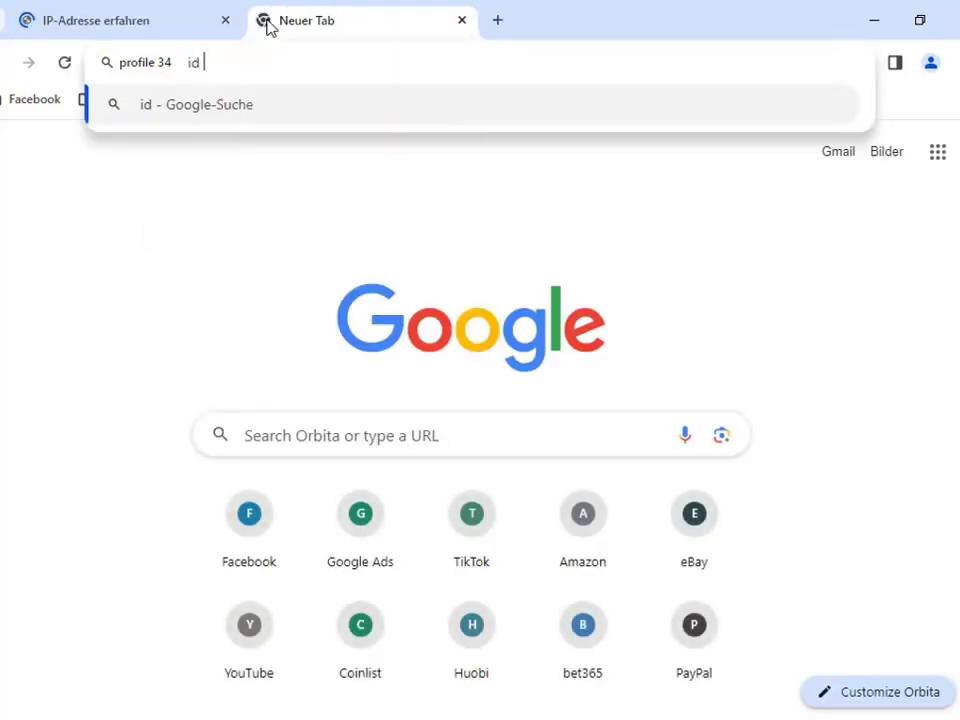
{"action": "key", "text": "BackSpace"}
{"action": "type", "text": "p address"}
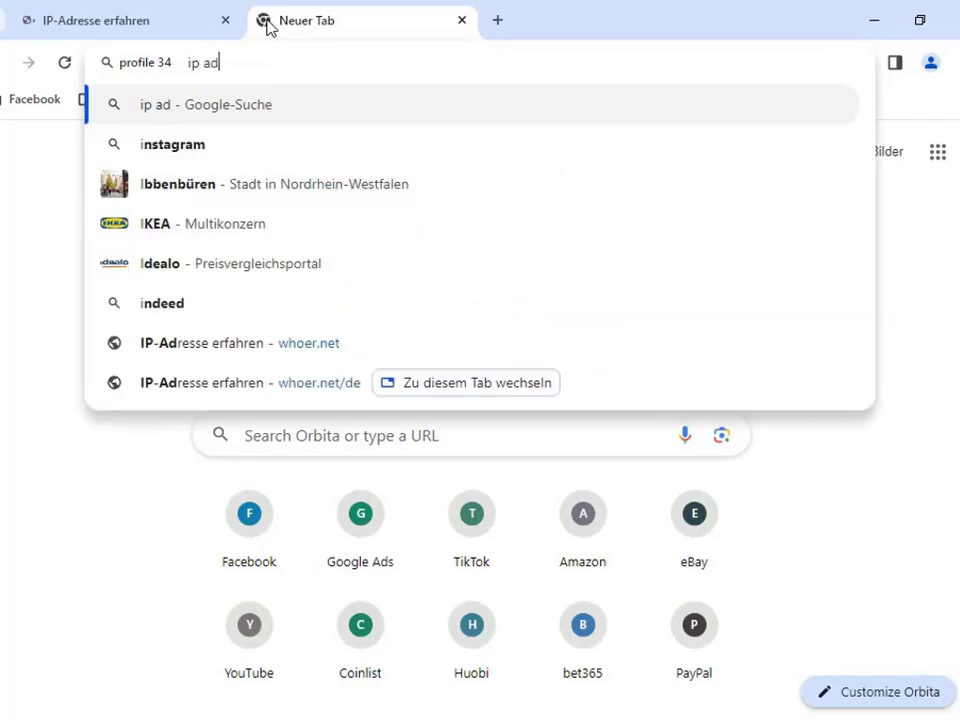
{"action": "key", "text": "Return"}
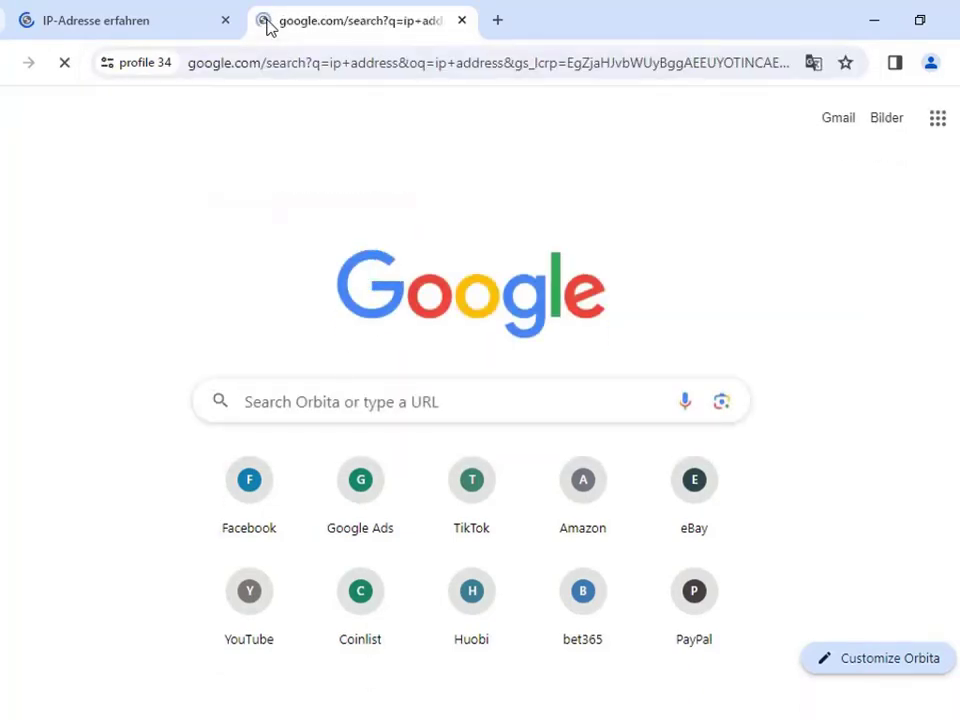
{"action": "scroll", "coordinate": [651, 567], "scroll_direction": "down", "scroll_amount": 4}
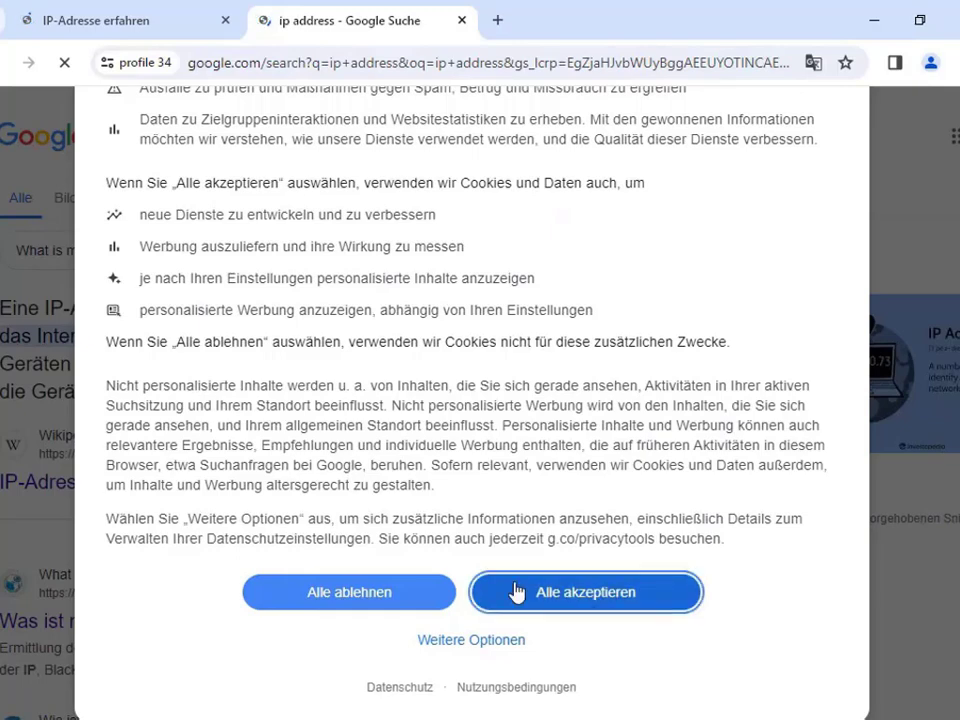
{"action": "left_click", "coordinate": [600, 591]}
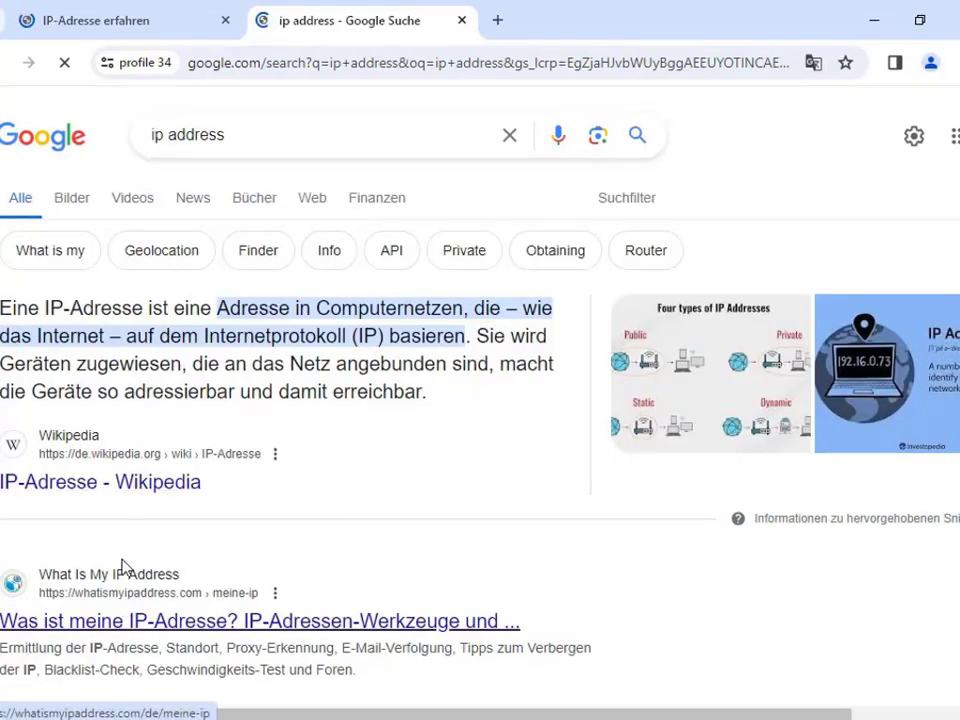
Step: Open the What Is My IP Address page from the search results and agree to its privacy notice
{"action": "left_click", "coordinate": [58, 8]}
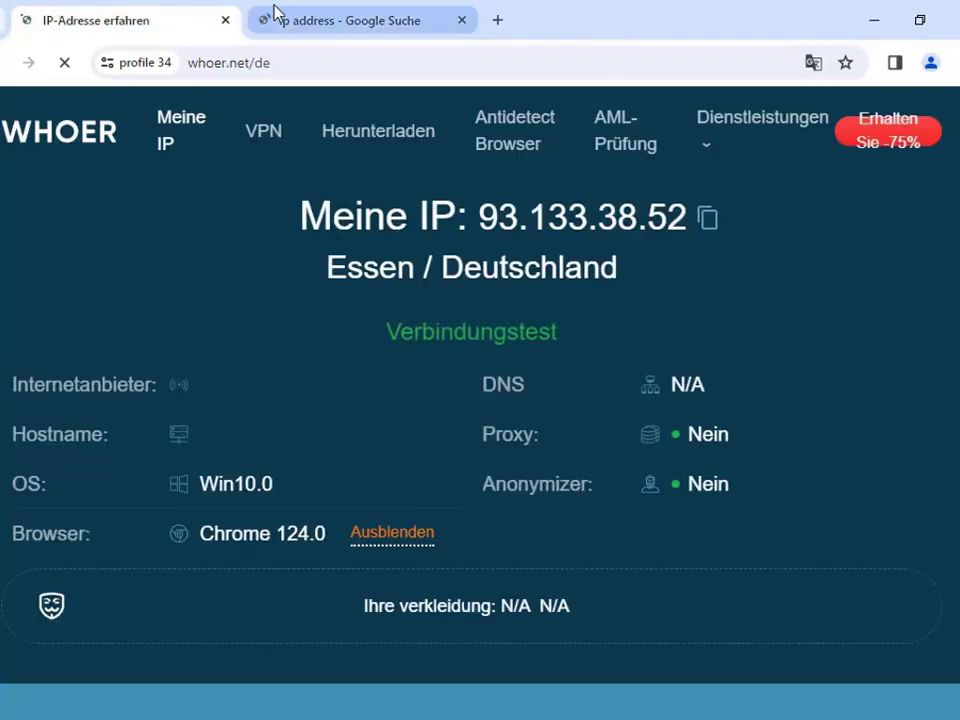
{"action": "left_click", "coordinate": [280, 12]}
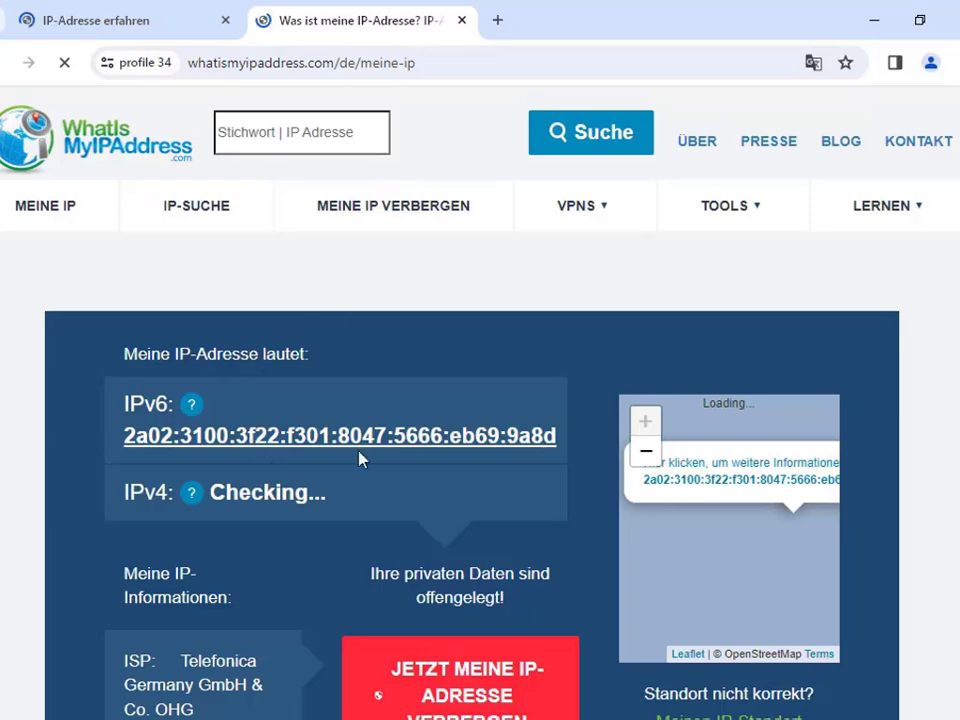
{"action": "scroll", "coordinate": [379, 312], "scroll_direction": "down", "scroll_amount": 2}
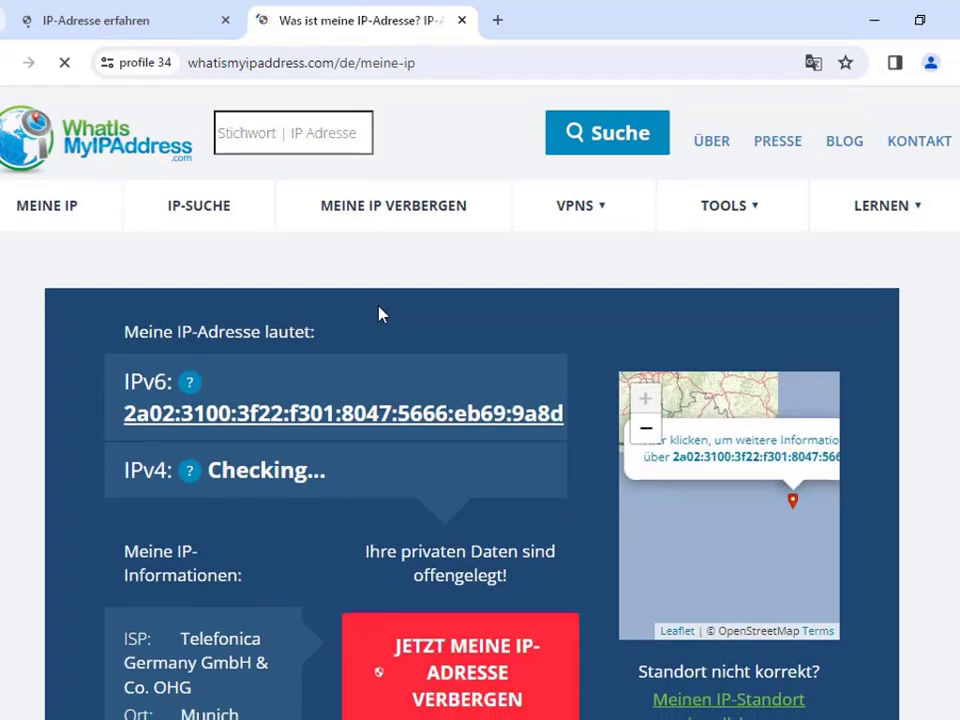
{"action": "scroll", "coordinate": [537, 332], "scroll_direction": "up", "scroll_amount": 1}
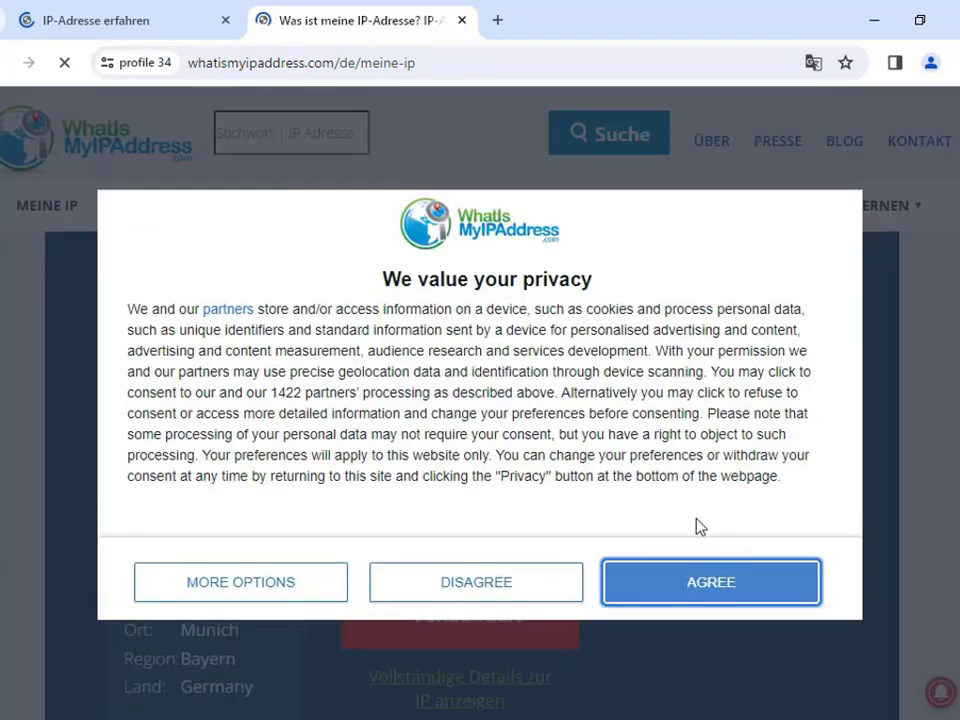
{"action": "left_click", "coordinate": [707, 583]}
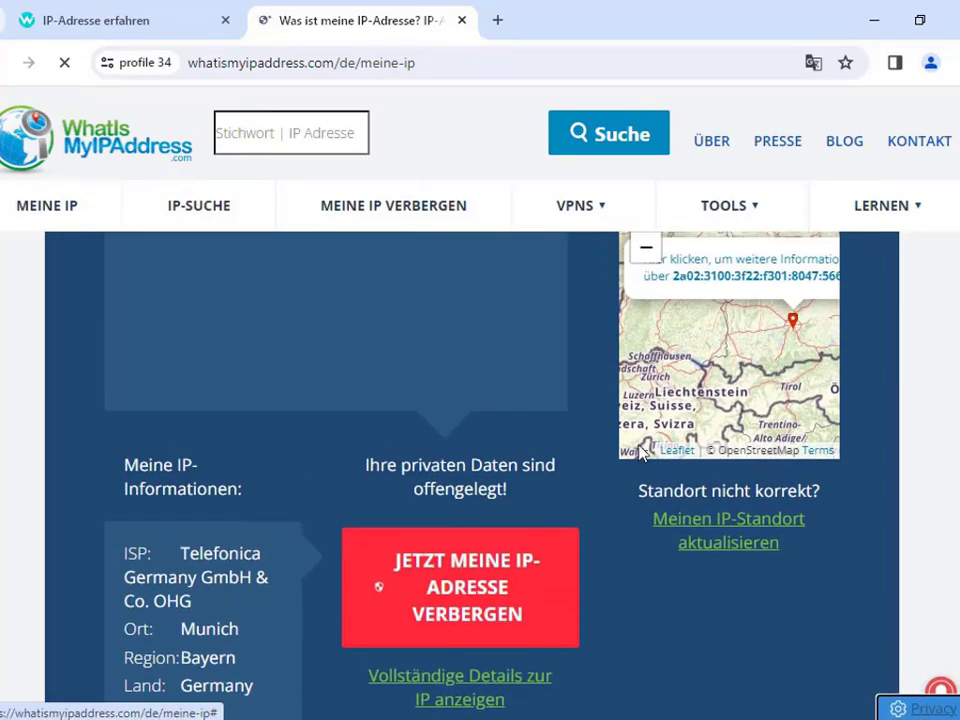
Step: Examine the proxy's IP address, anonymity rating, location and provider details on the whoer.net page
{"action": "left_click", "coordinate": [180, 21]}
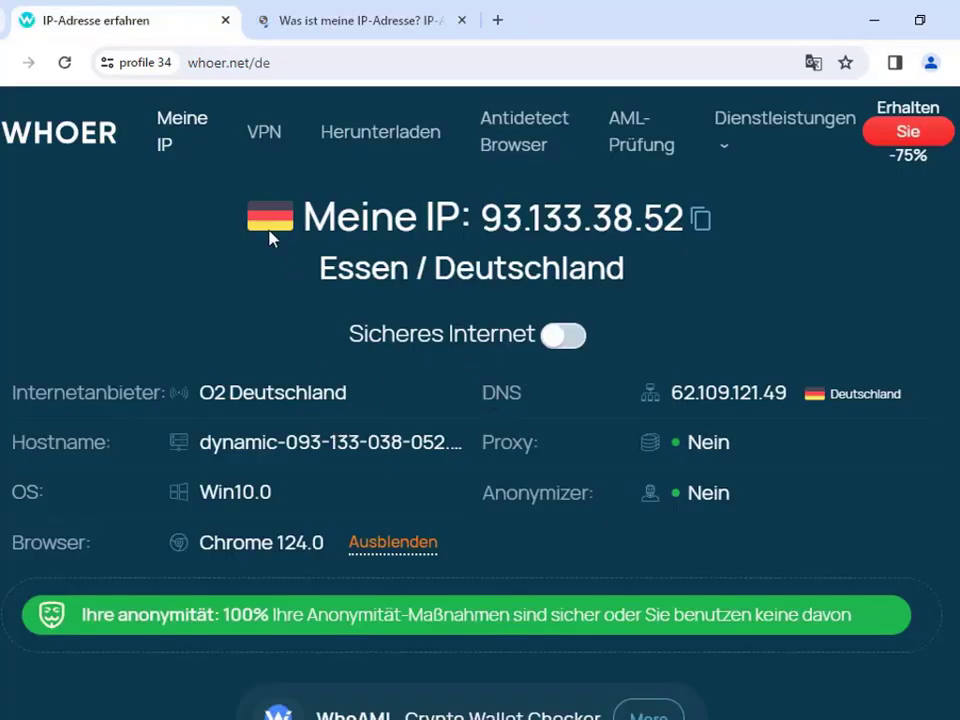
{"action": "scroll", "coordinate": [333, 567], "scroll_direction": "down", "scroll_amount": 10}
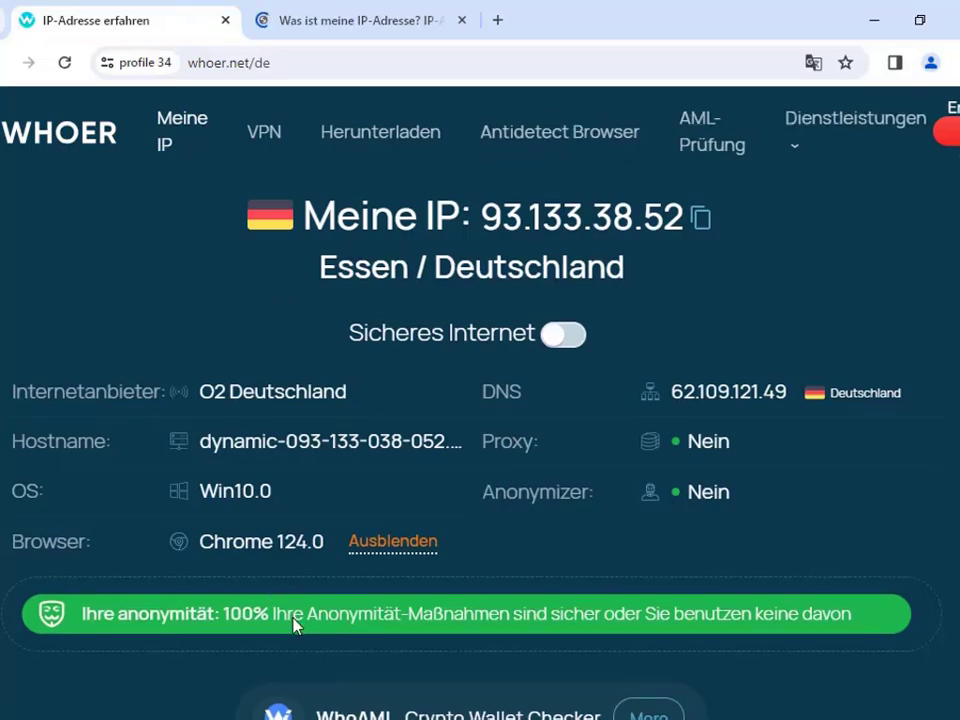
{"action": "scroll", "coordinate": [480, 400], "scroll_direction": "down", "scroll_amount": 4}
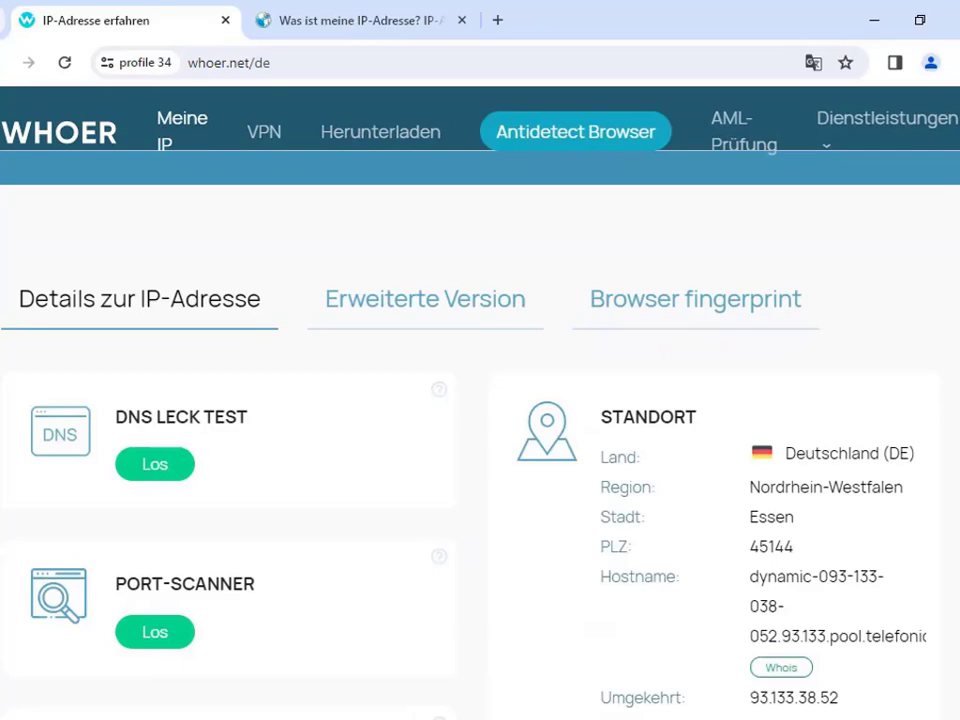
{"action": "scroll", "coordinate": [947, 481], "scroll_direction": "down", "scroll_amount": 3}
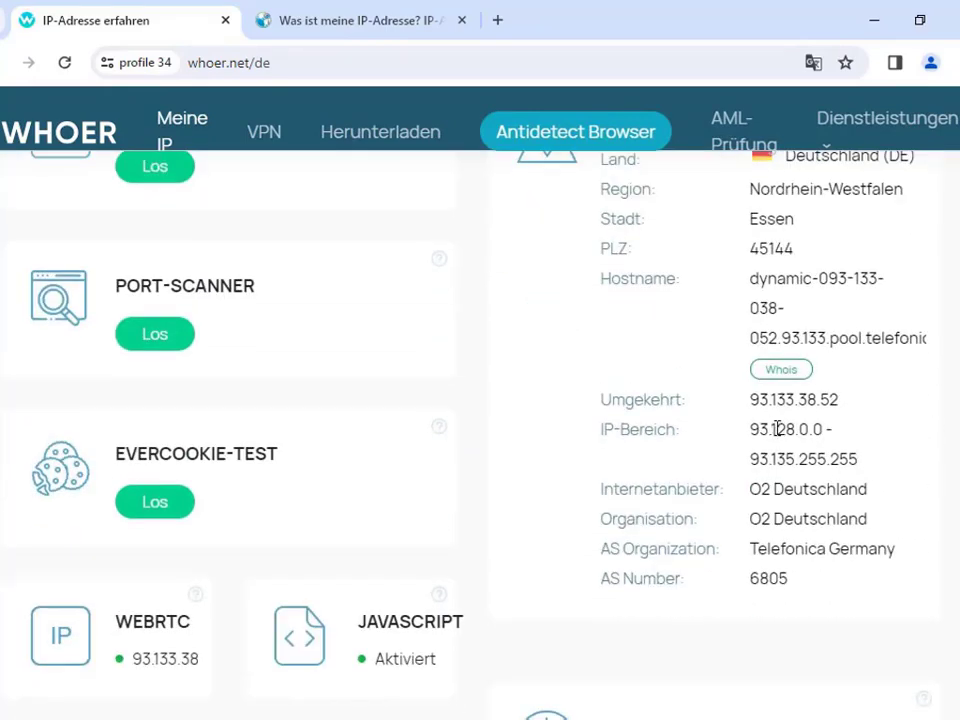
{"action": "scroll", "coordinate": [418, 186], "scroll_direction": "up", "scroll_amount": 1}
Step: Compare the IPv4 address, provider and country on the whatismyipaddress.com page with the whoer.net details
{"action": "left_click", "coordinate": [343, 12]}
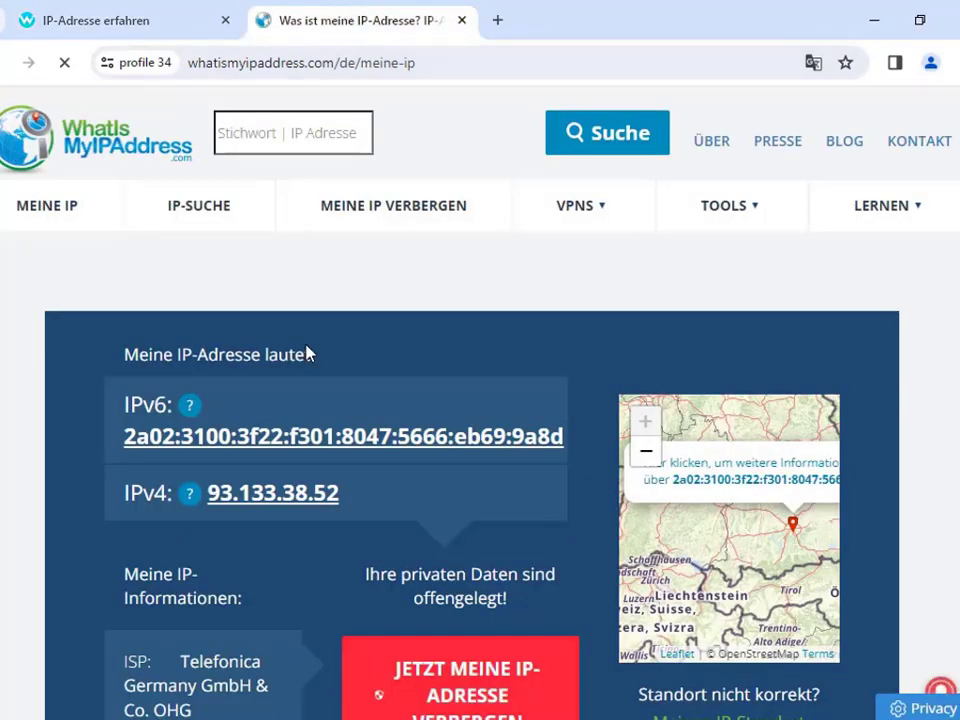
{"action": "scroll", "coordinate": [290, 480], "scroll_direction": "down", "scroll_amount": 2}
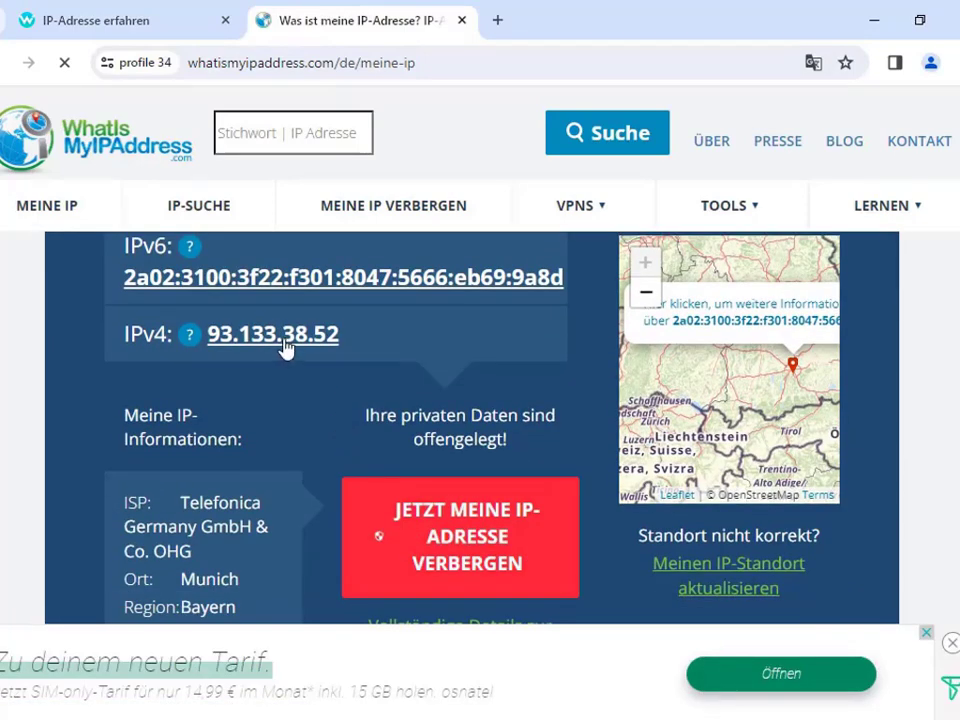
{"action": "scroll", "coordinate": [282, 350], "scroll_direction": "down", "scroll_amount": 1}
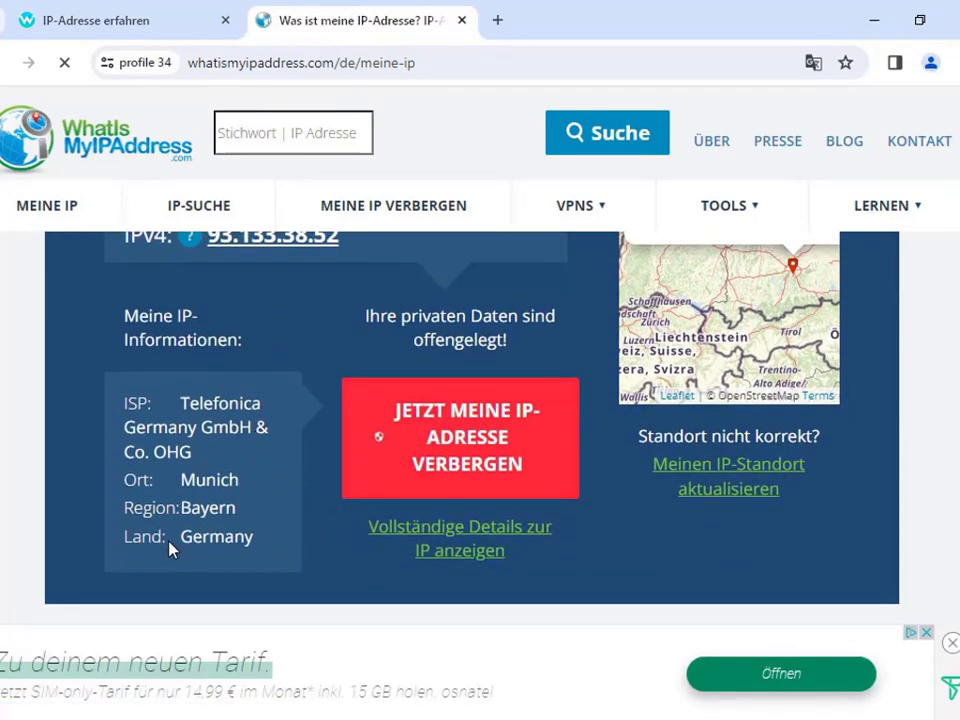
{"action": "left_click_drag", "start_coordinate": [181, 531], "coordinate": [266, 549]}
{"action": "left_click", "coordinate": [214, 527]}
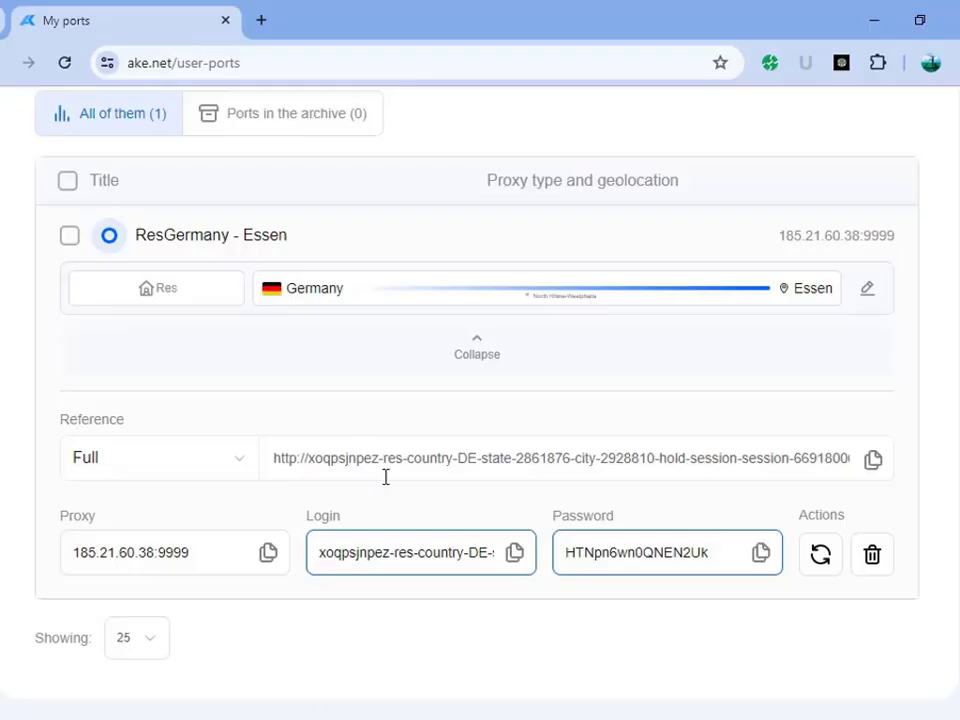
Step: Switch to the ake.net proxy ports page, reload it and check the account balance and traffic
{"action": "scroll", "coordinate": [450, 450], "scroll_direction": "up", "scroll_amount": 4}
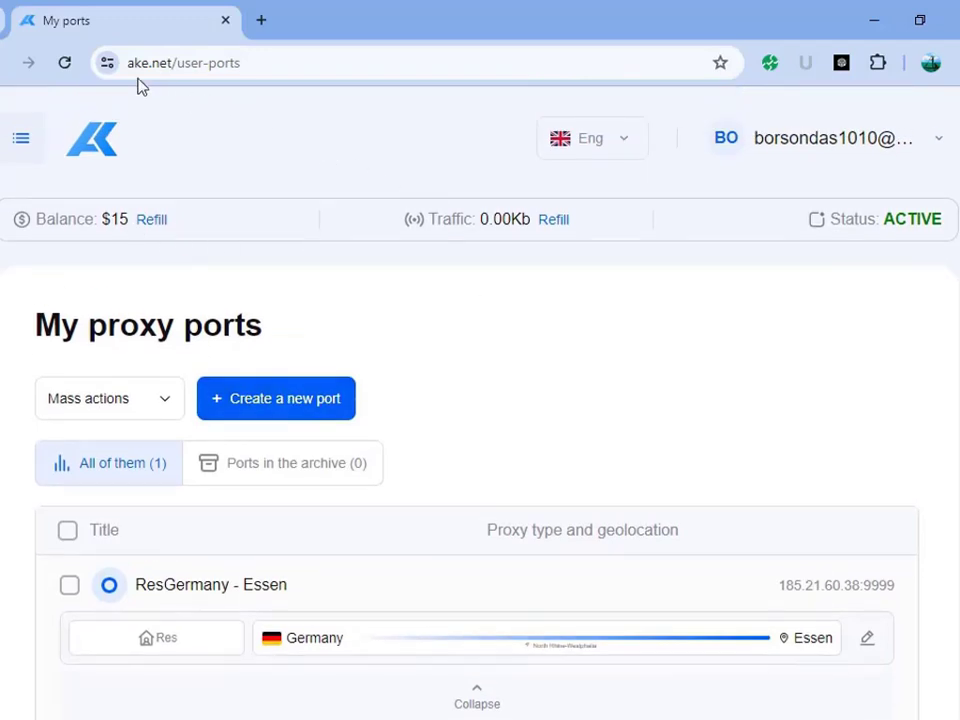
{"action": "left_click", "coordinate": [66, 63]}
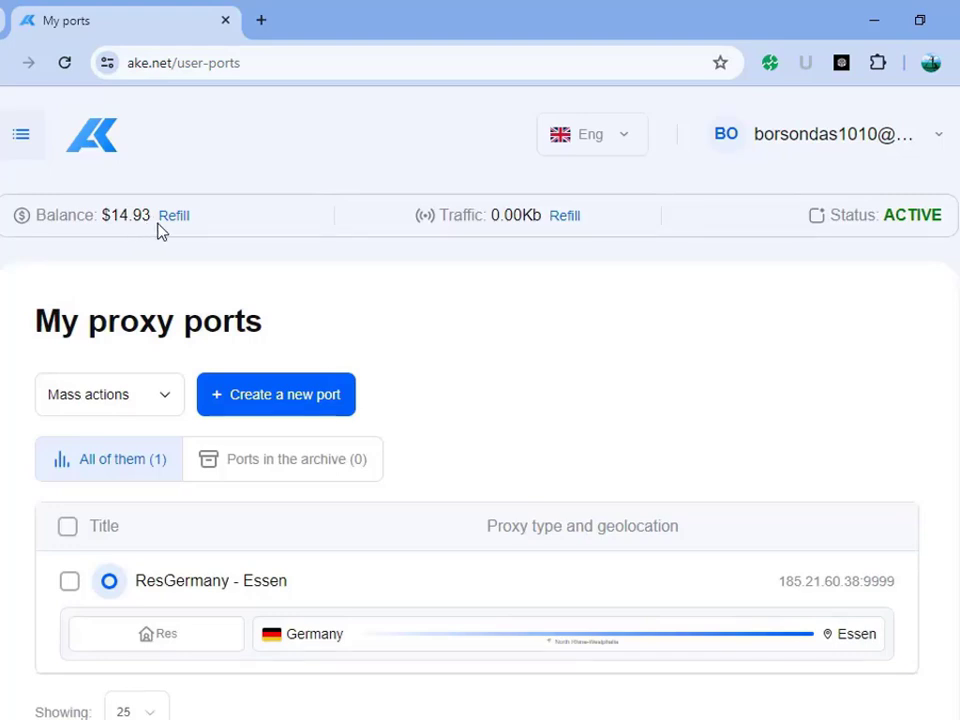
{"action": "scroll", "coordinate": [547, 393], "scroll_direction": "down", "scroll_amount": 1}
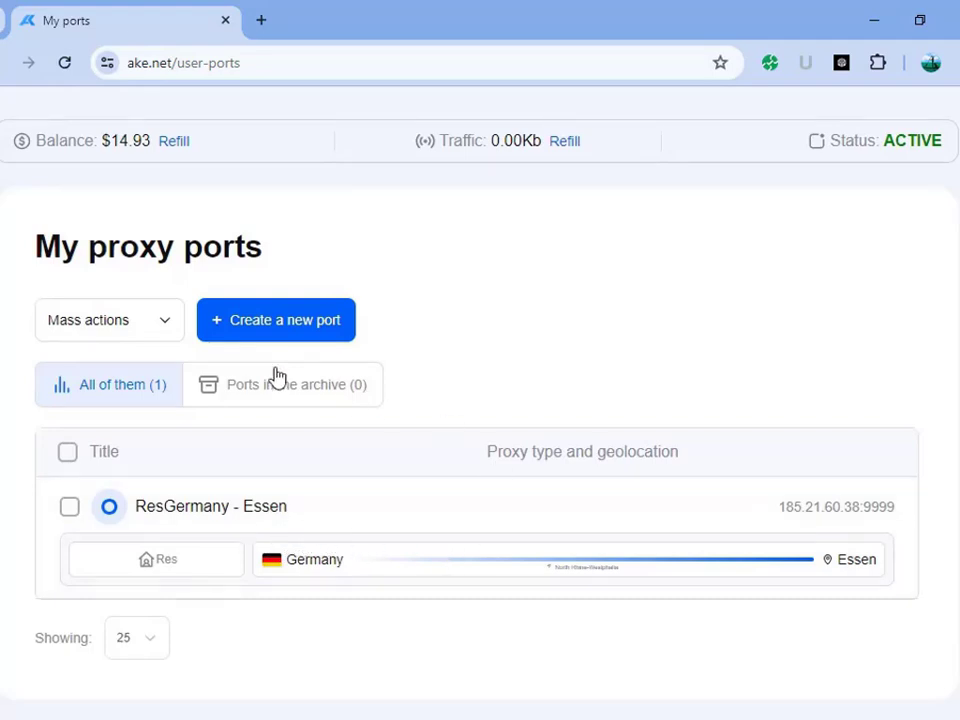
{"action": "scroll", "coordinate": [133, 223], "scroll_direction": "up", "scroll_amount": 1}
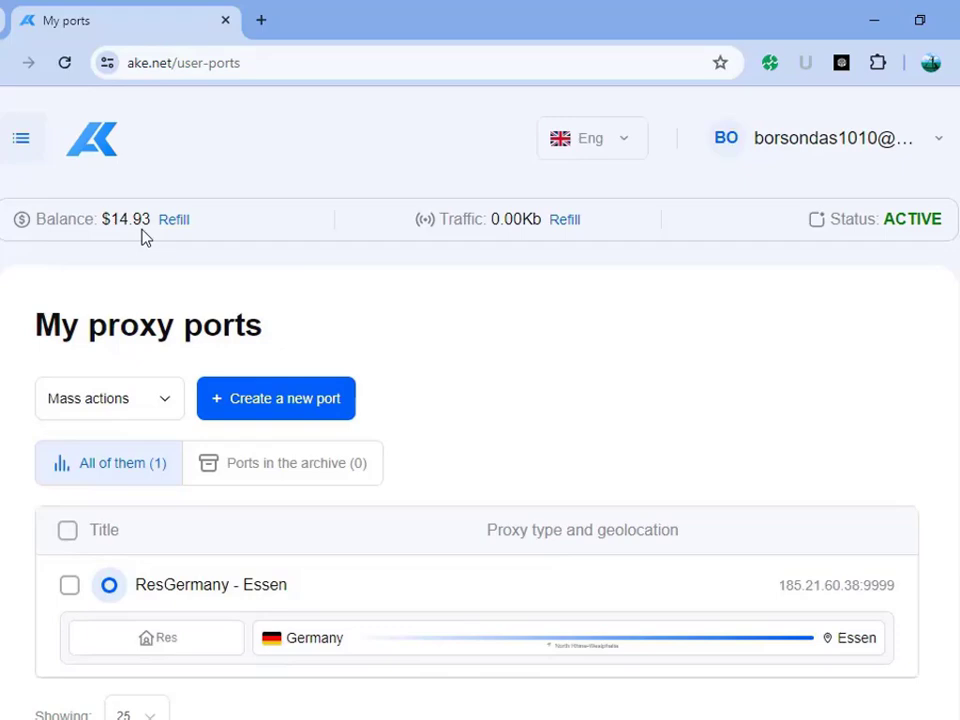
{"action": "scroll", "coordinate": [388, 326], "scroll_direction": "down", "scroll_amount": 1}
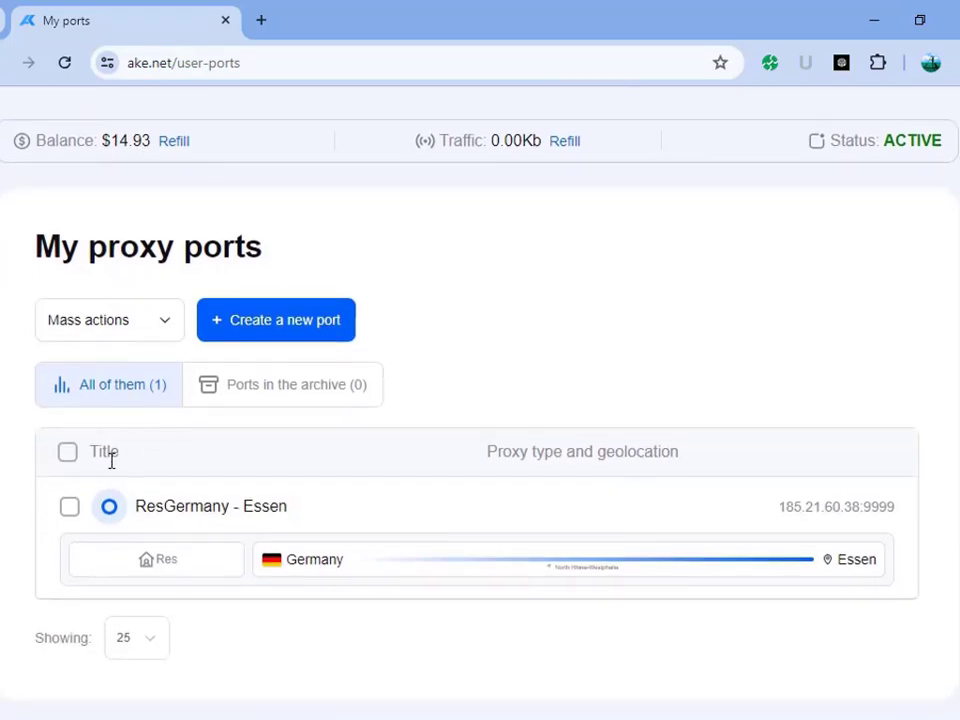